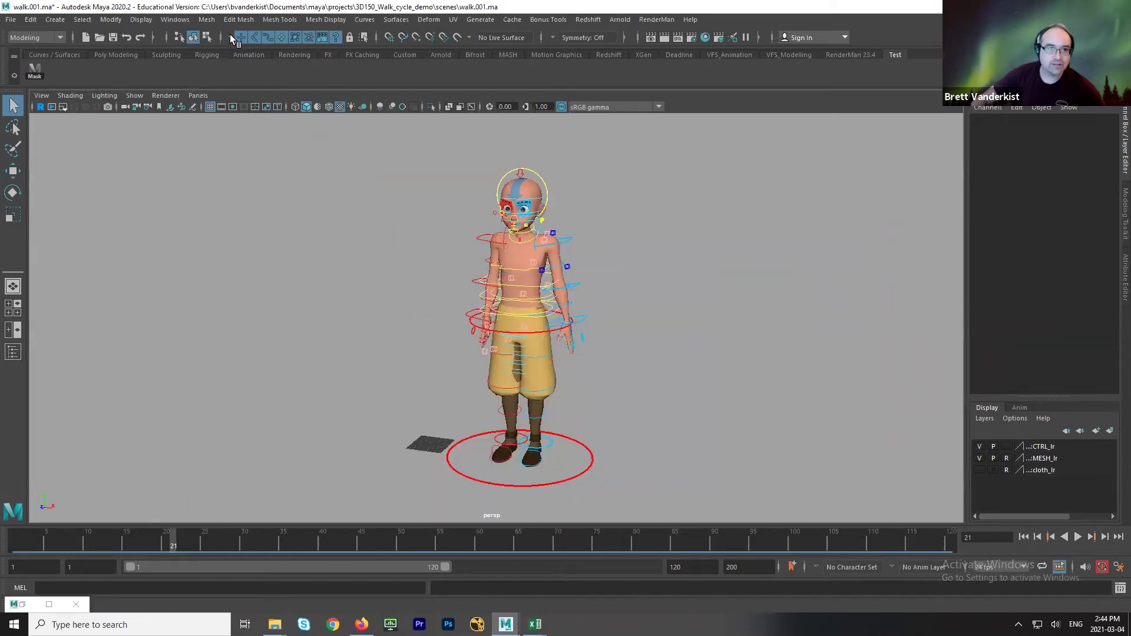
Restrict the selection mask to curves only by disabling all object types and re-enabling curves.
click(229, 36)
click(250, 57)
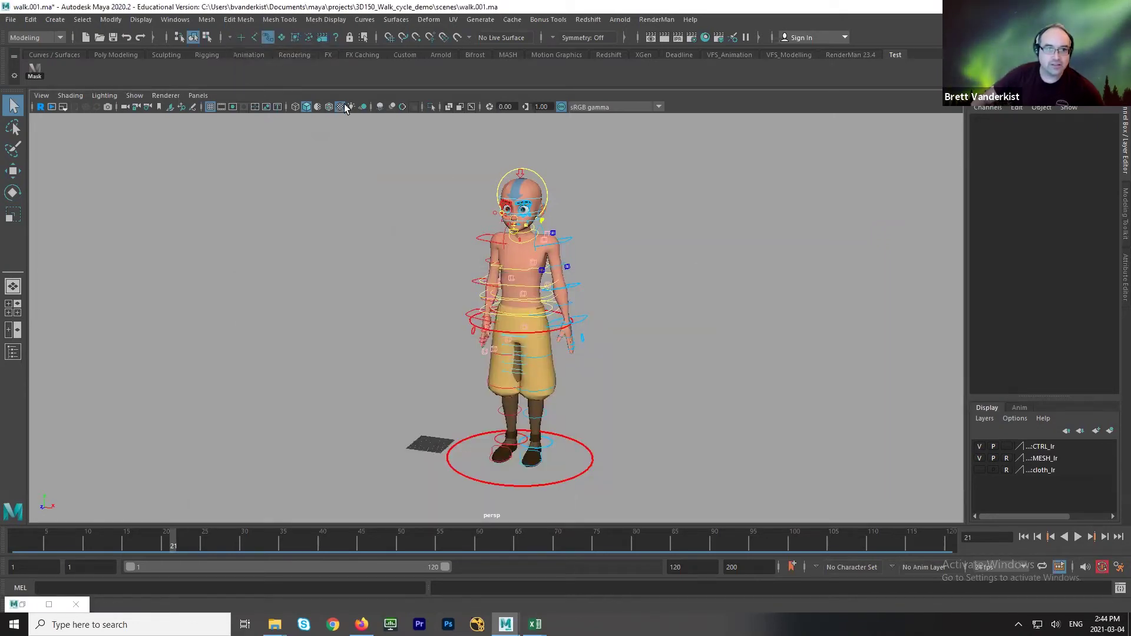
click(135, 95)
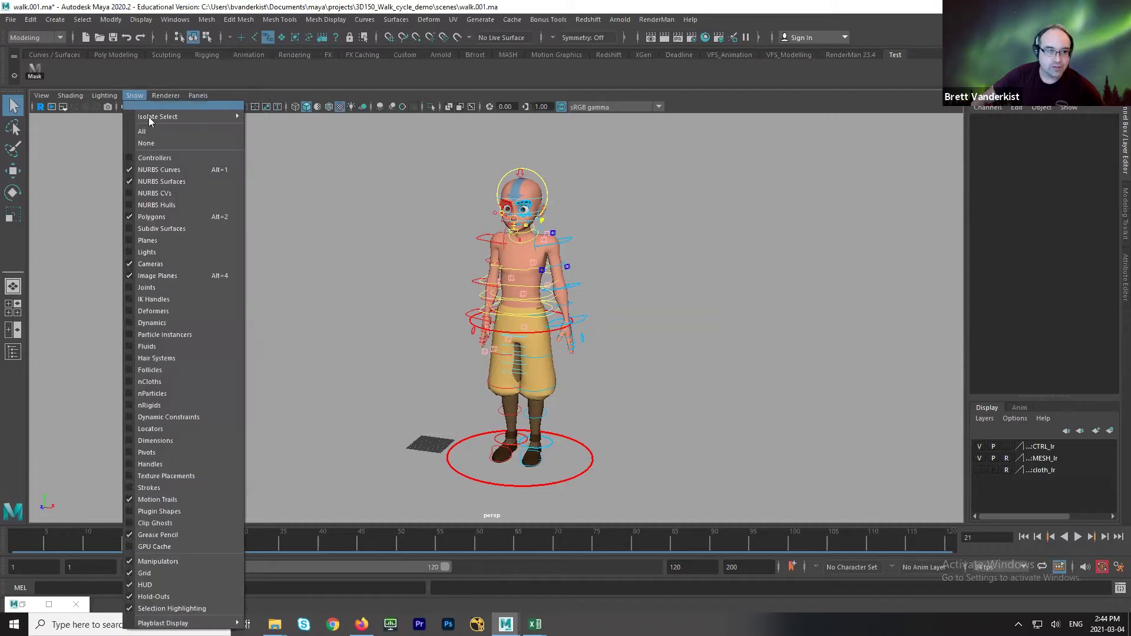
click(384, 284)
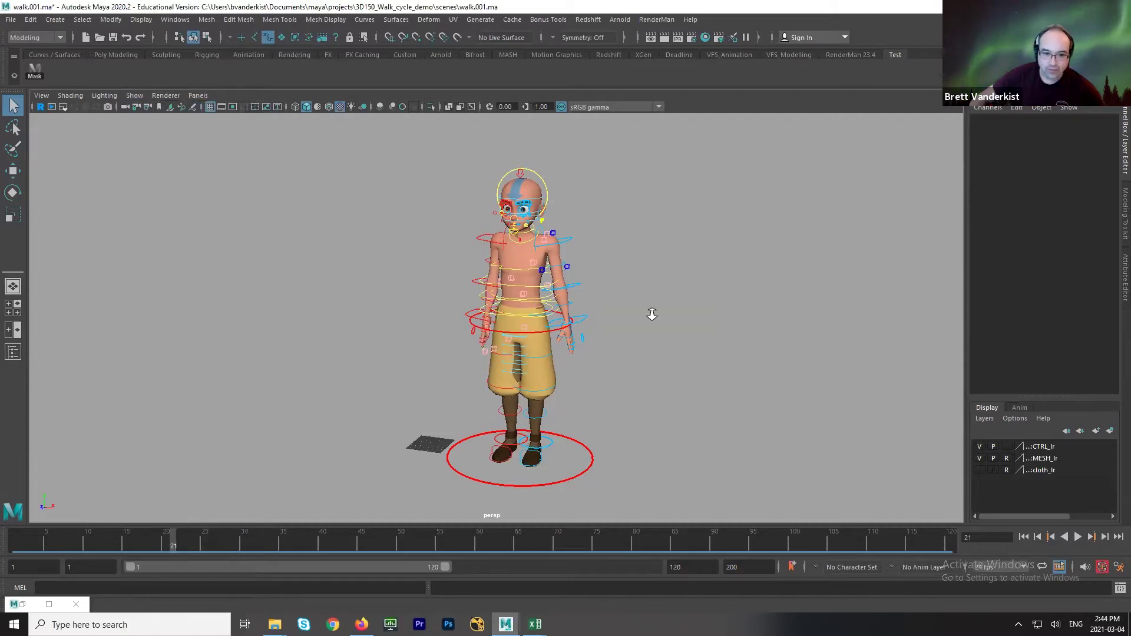
Select all of the character rig's controls and set a key on them at frame 1.
scroll(775, 344, up, 3)
alt+middle_drag(775, 344, 761, 365)
scroll(588, 281, down, 3)
drag(425, 139, 678, 454)
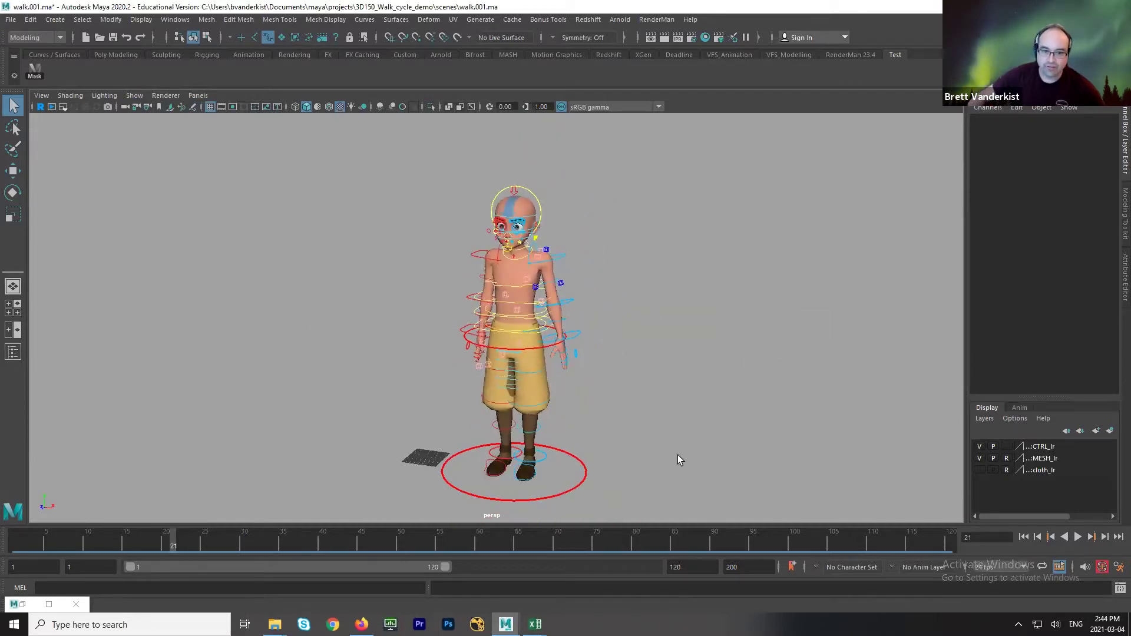
drag(23, 545, 6, 544)
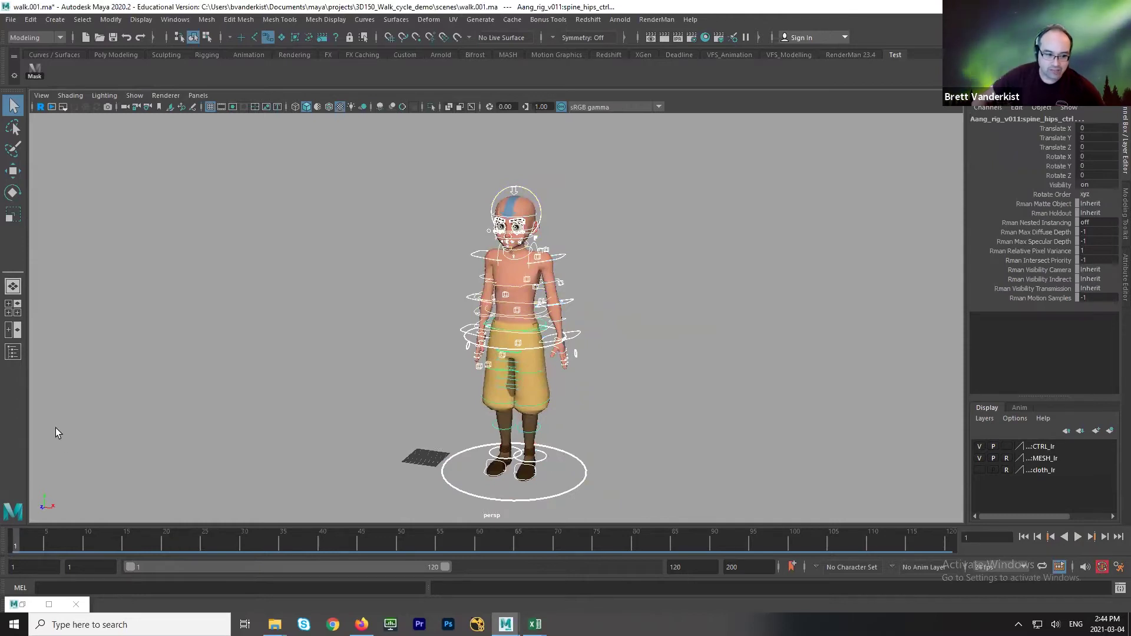
key(s)
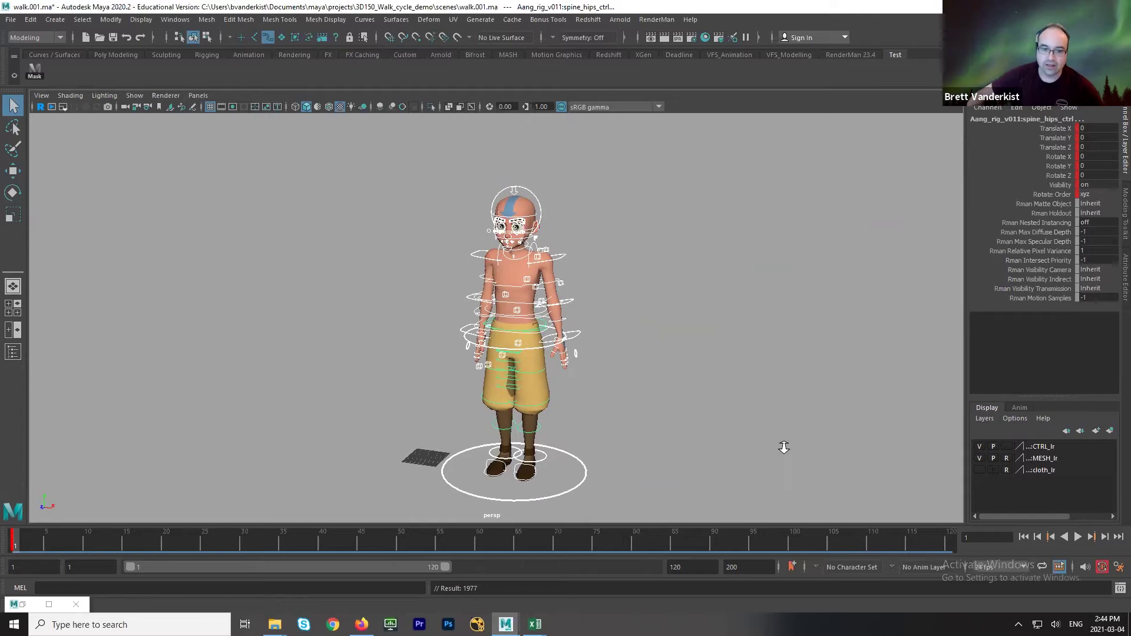
Deselect the controls and examine the rig's control curves around the torso, hands, legs and feet from several angles.
scroll(783, 447, up, 3)
click(537, 231)
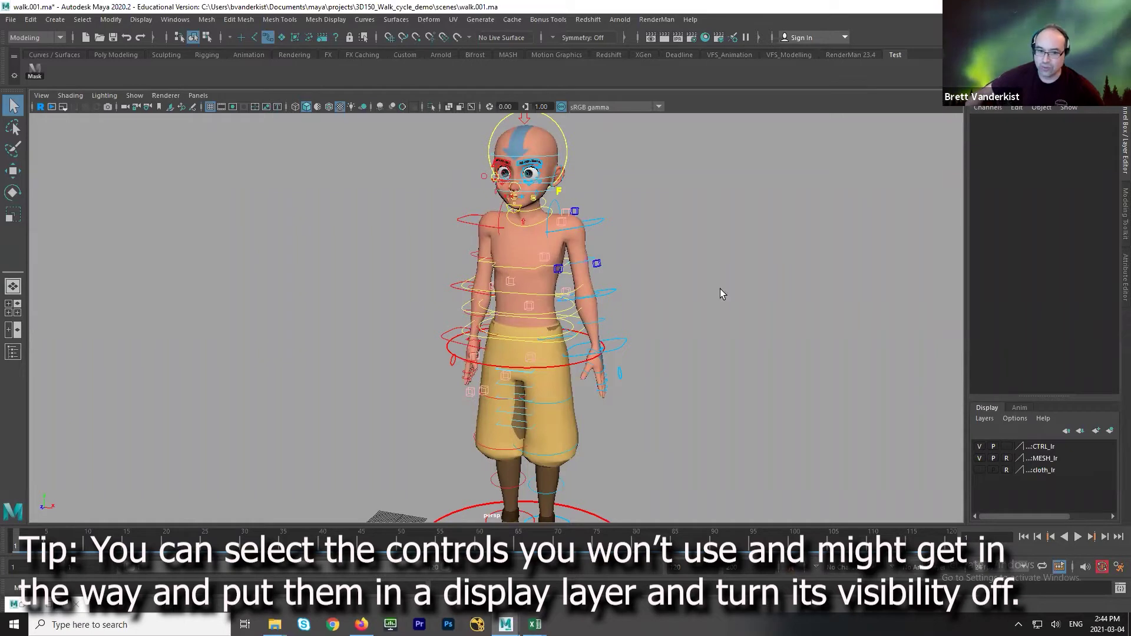
alt+drag(720, 288, 659, 273)
scroll(718, 290, up, 3)
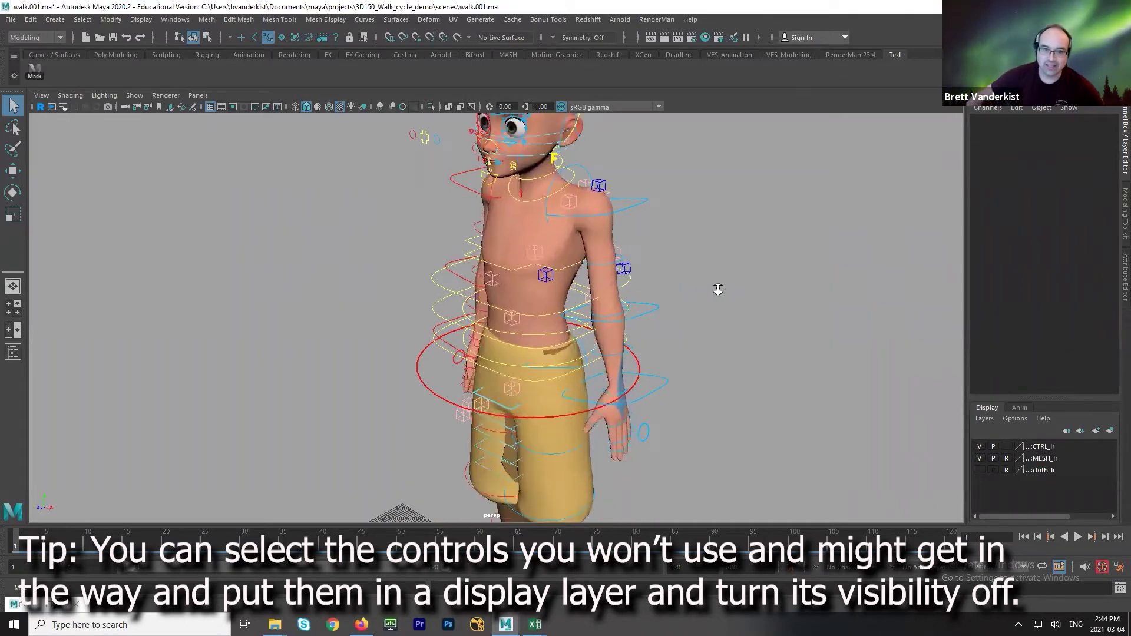
alt+drag(714, 373, 699, 355)
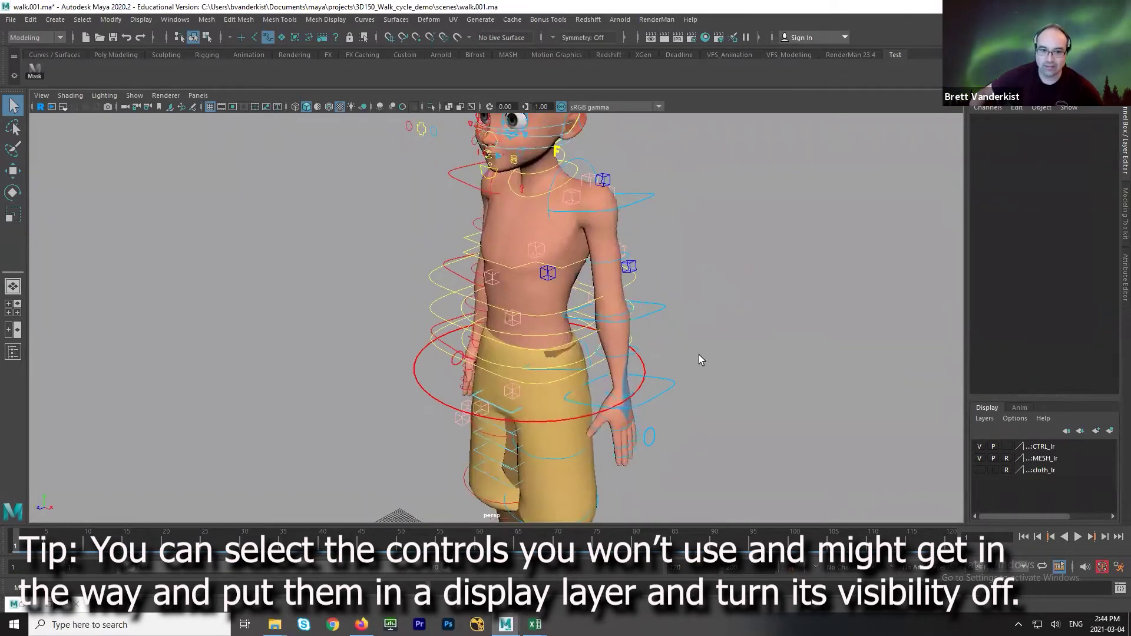
scroll(373, 282, down, 6)
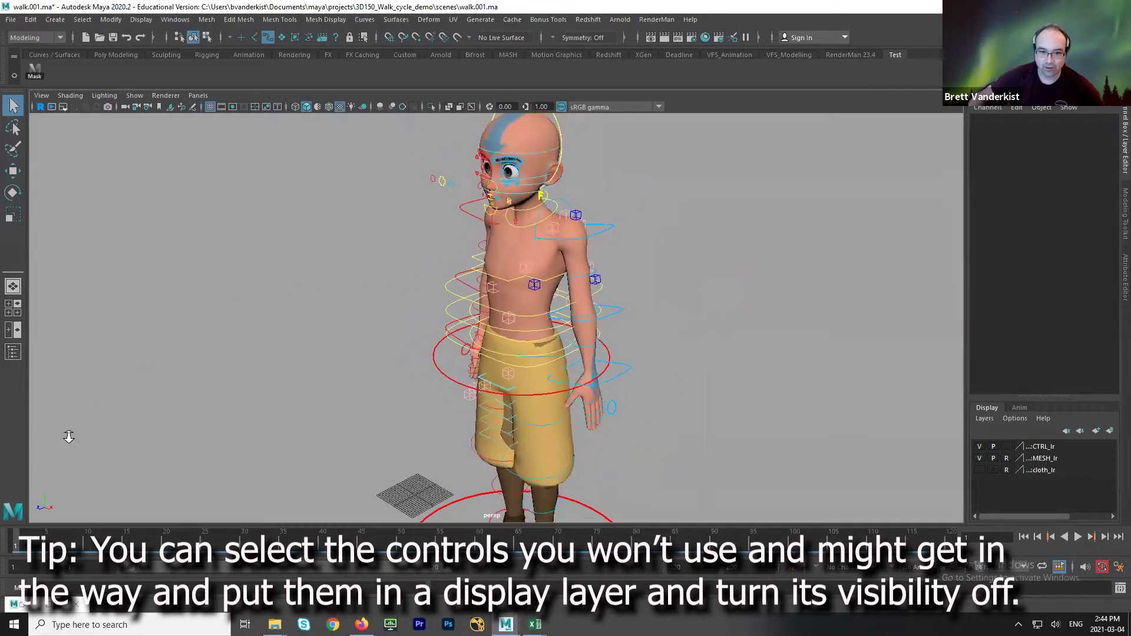
scroll(262, 328, down, 3)
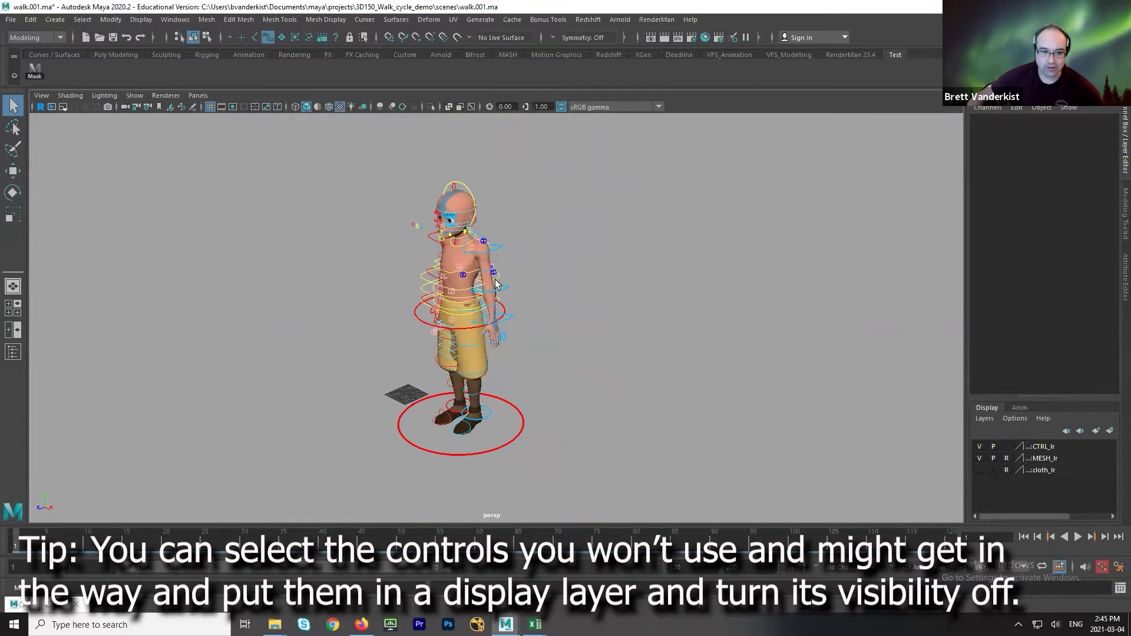
alt+right_drag(687, 361, 706, 362)
alt+drag(524, 438, 684, 518)
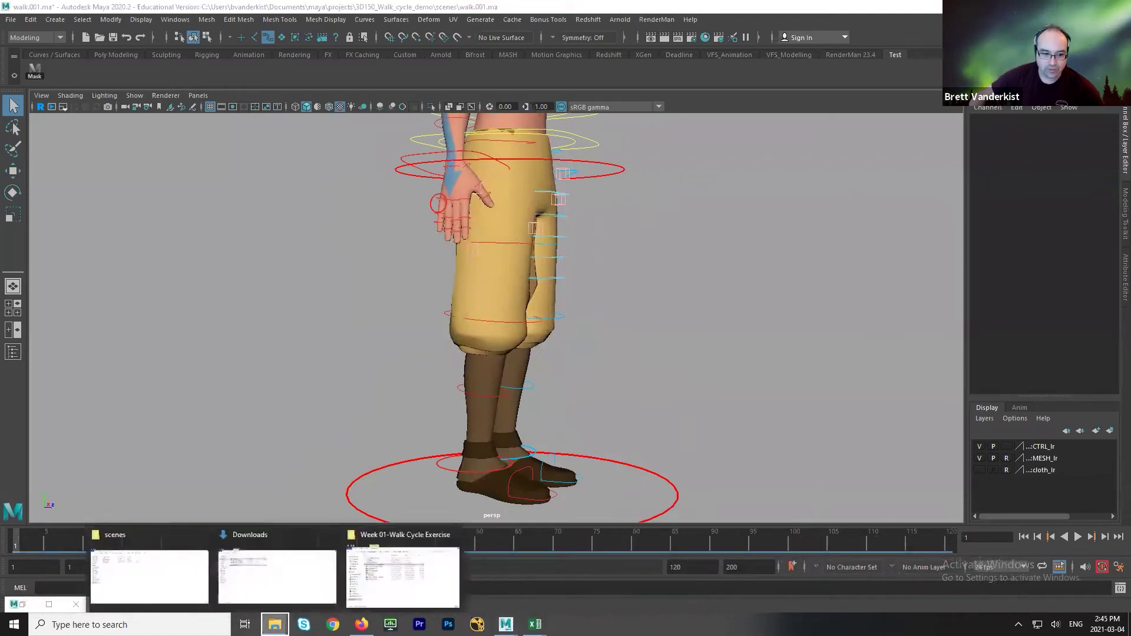
Consult the WalkCycle_Posing reference image for the contact pose and return to the Maya scene.
right_click(274, 624)
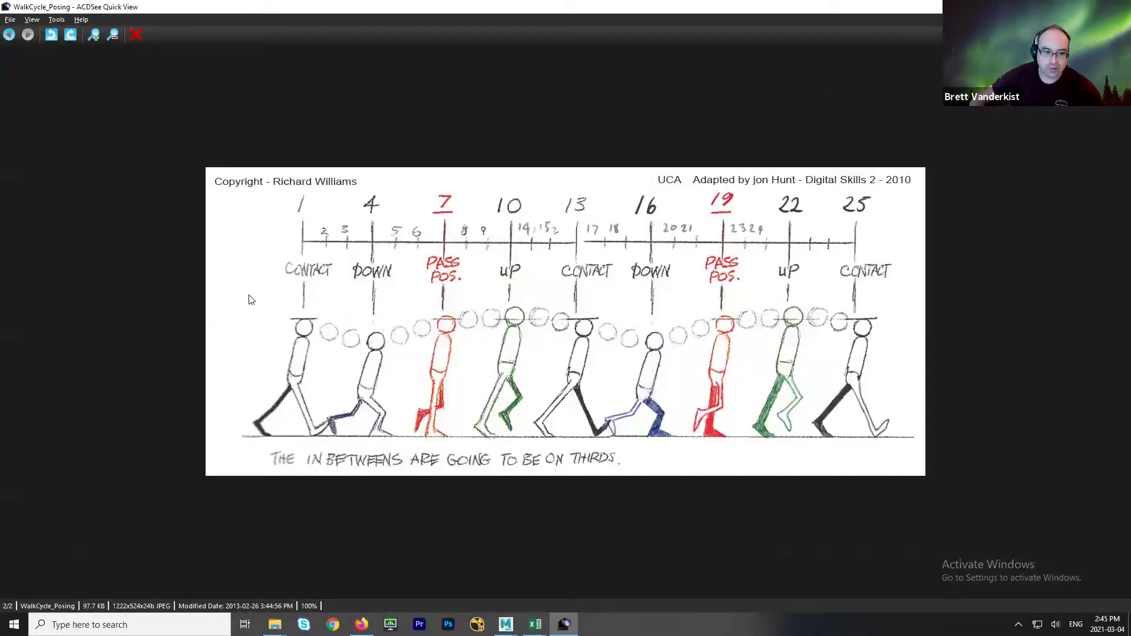
key(alt+Tab)
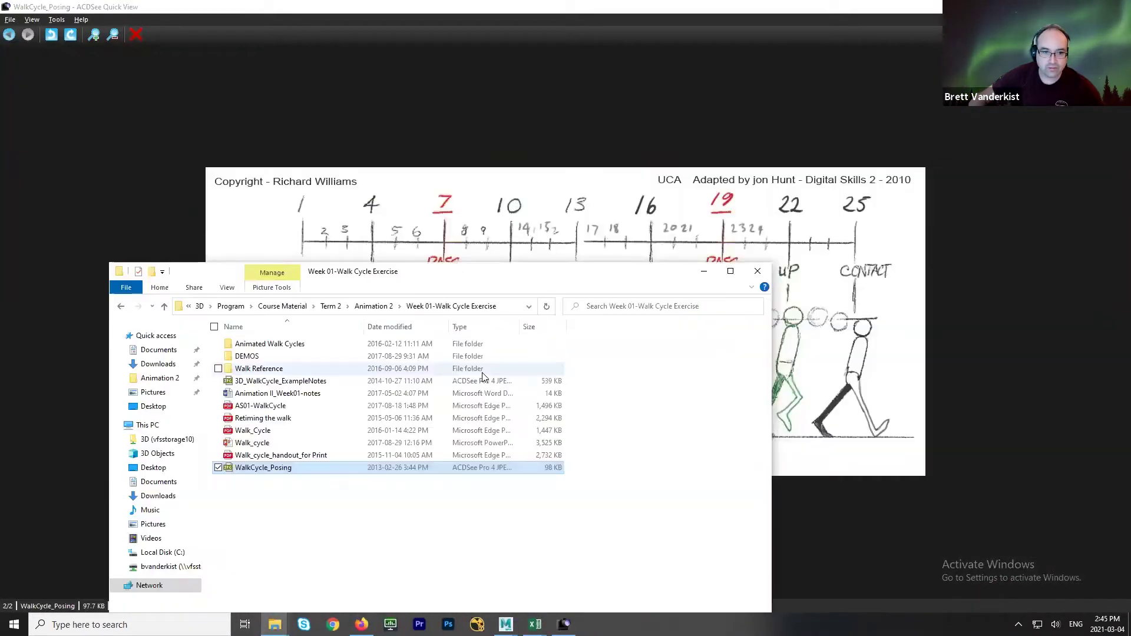
key(alt+Tab)
click(681, 253)
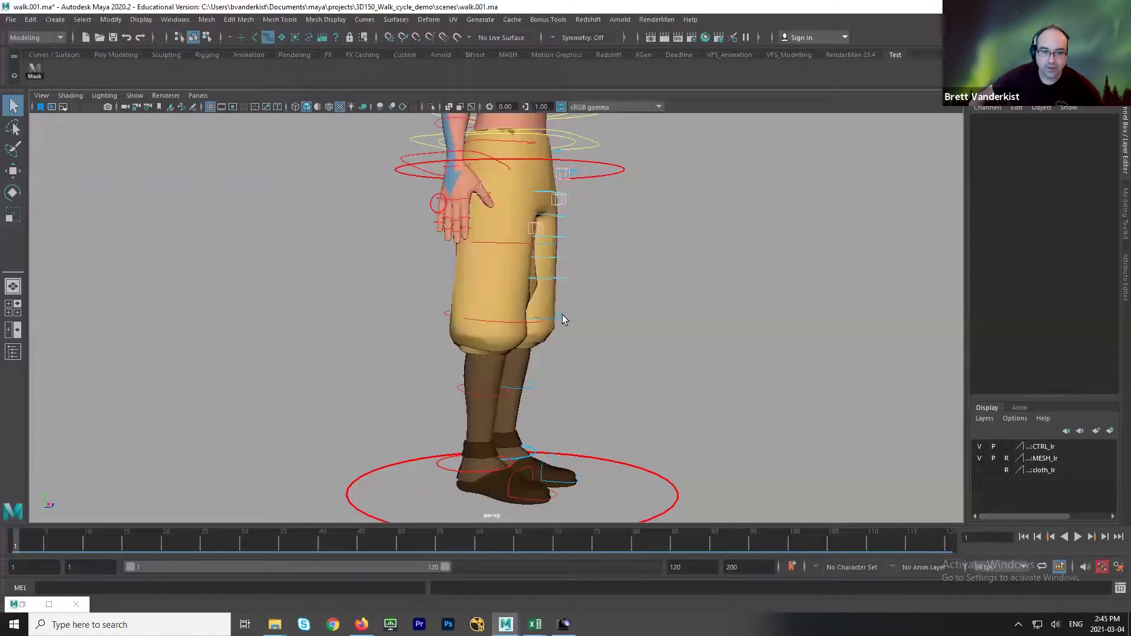
Spread the feet into a stride at frame 1, moving the left leg IK control back to Z about -30.8 and the right forward to about 33.1.
alt+drag(693, 332, 500, 437)
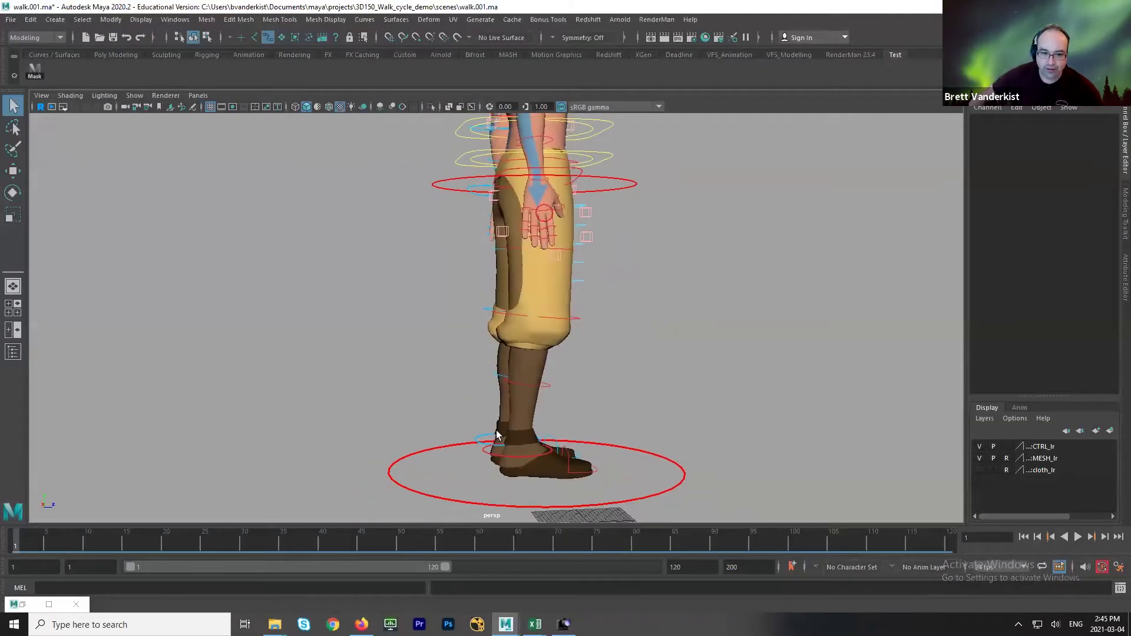
click(518, 453)
key(w)
drag(568, 450, 629, 447)
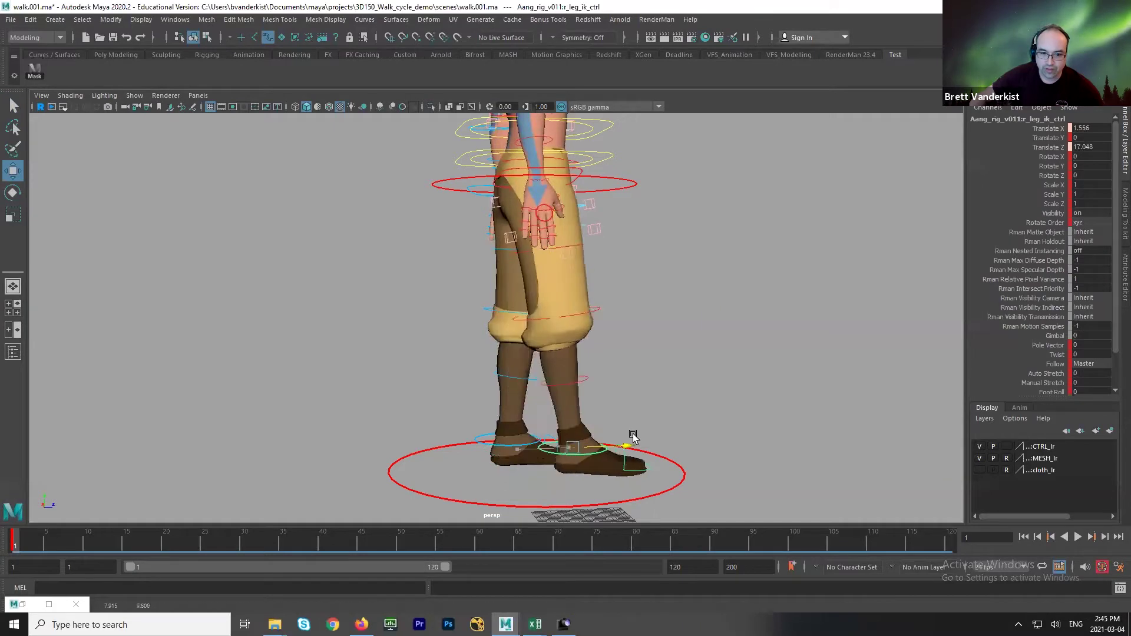
click(526, 448)
drag(525, 448, 411, 442)
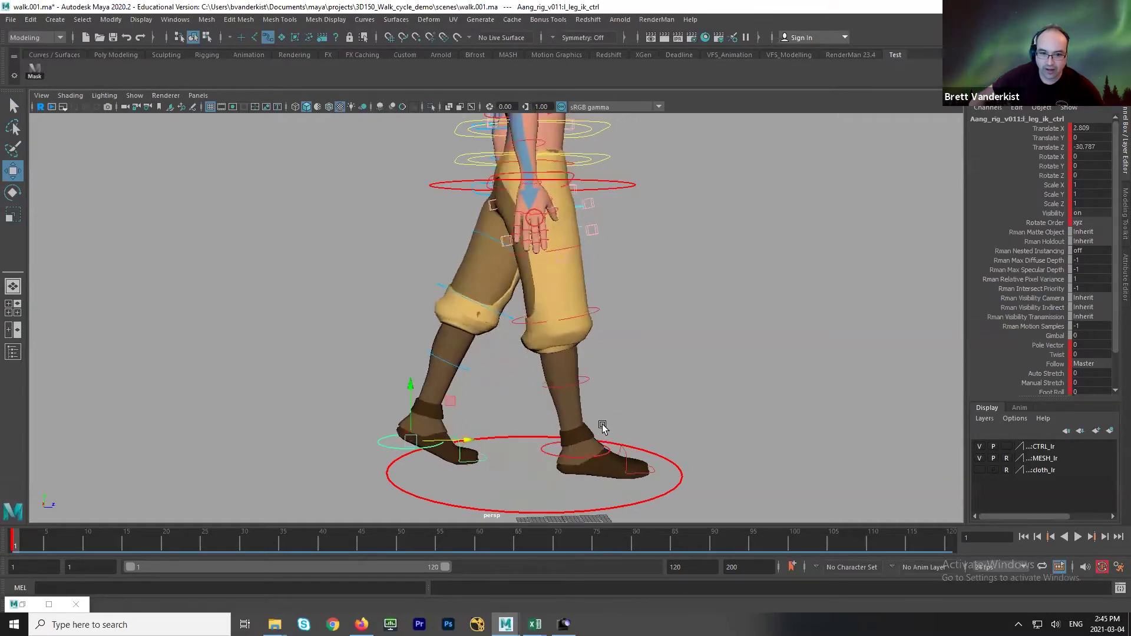
click(587, 454)
drag(629, 449, 672, 443)
alt+right_drag(579, 368, 474, 350)
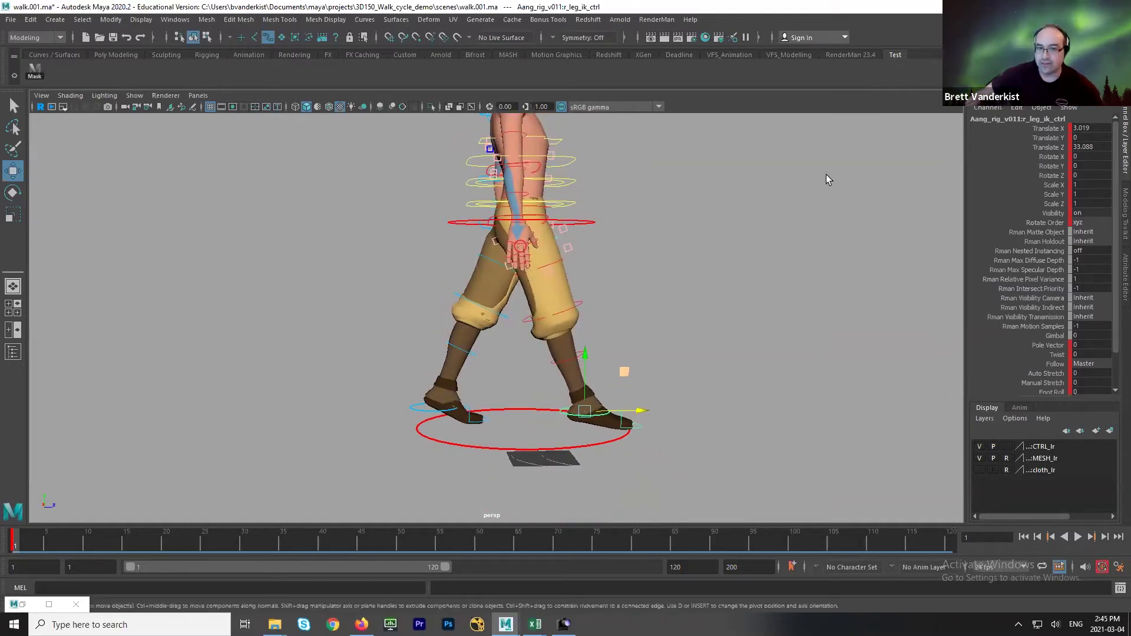
Lower the COG control to a Translate Y of about -11.3 so both feet reach the ground.
alt+drag(706, 299, 589, 254)
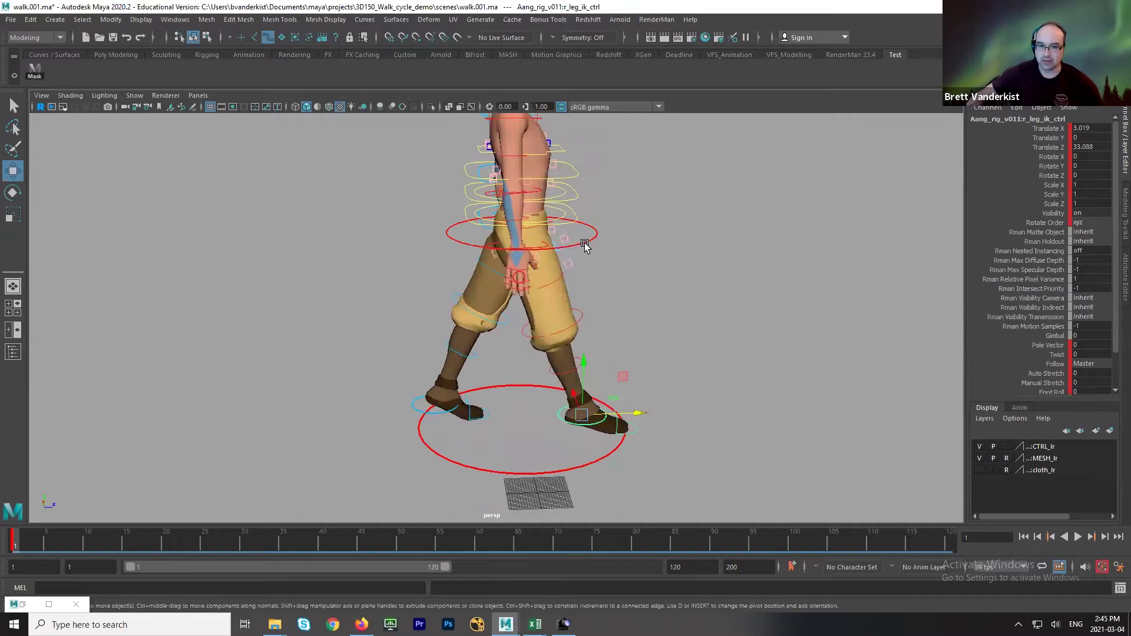
click(585, 245)
alt+drag(727, 313, 483, 348)
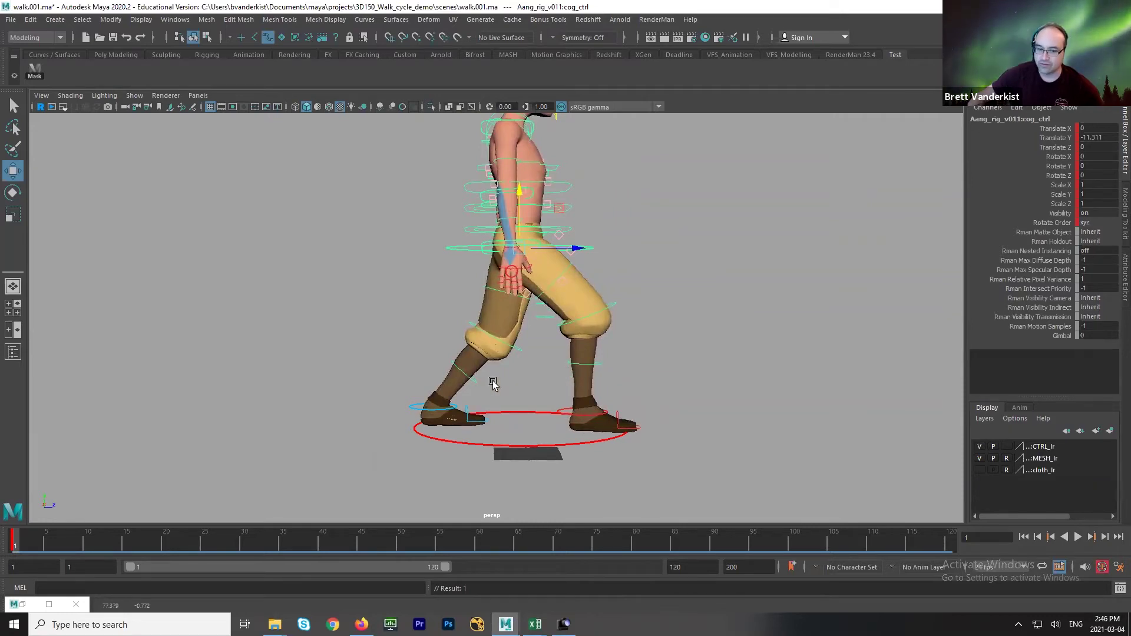
Raise the rear left foot's heel by setting the left leg IK control's Foot Roll to about 16.
alt+middle_drag(483, 396, 484, 345)
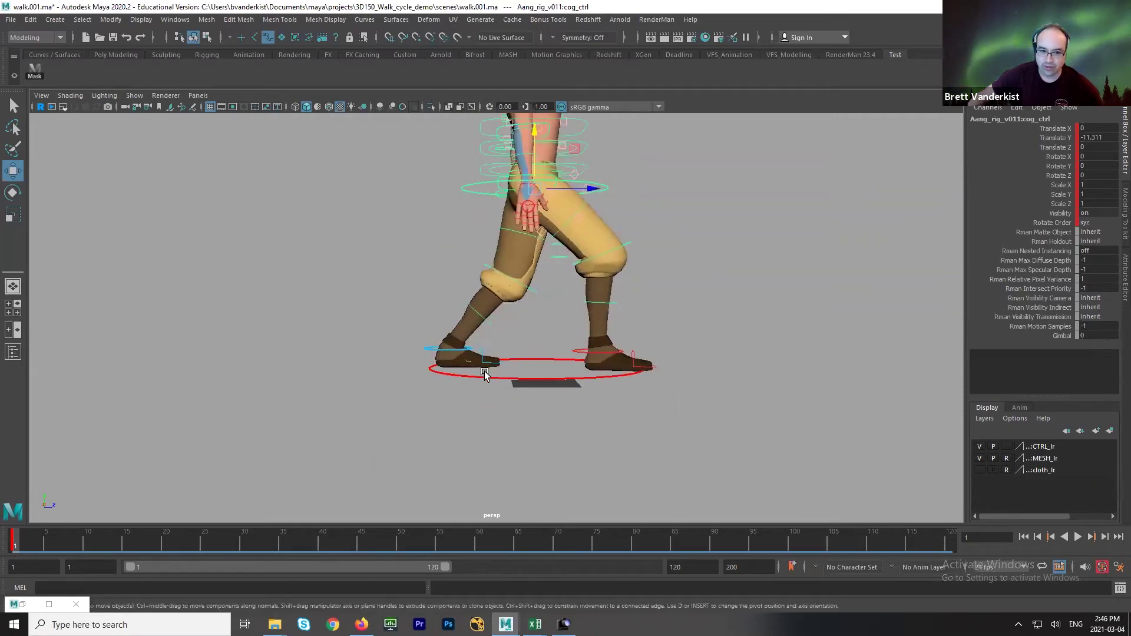
scroll(484, 375, up, 4)
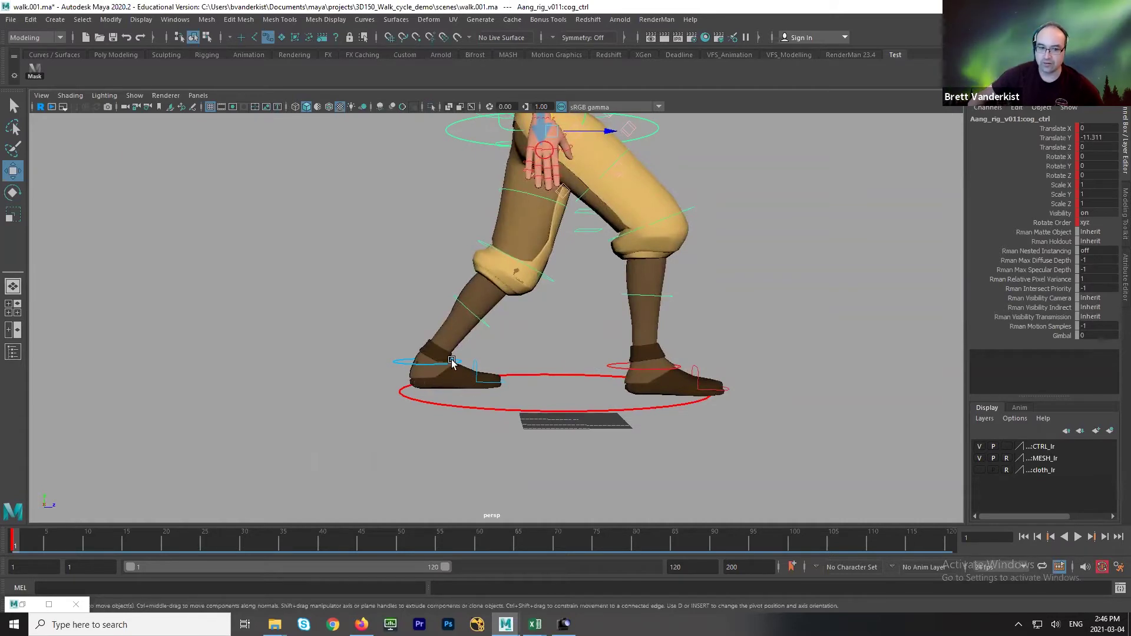
click(455, 365)
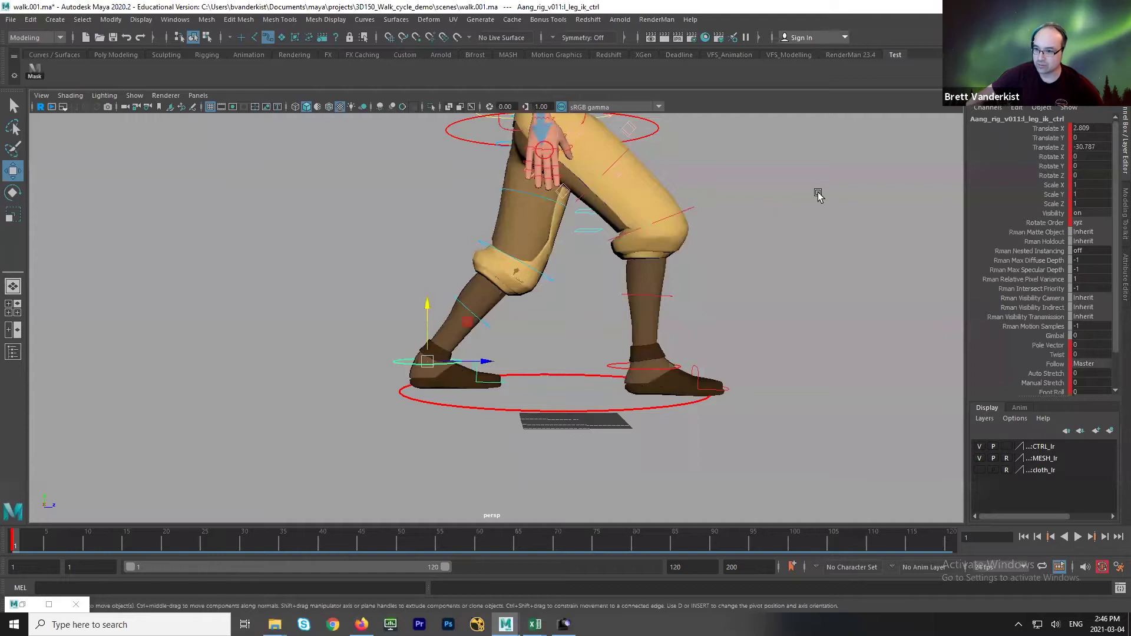
scroll(1112, 215, down, 3)
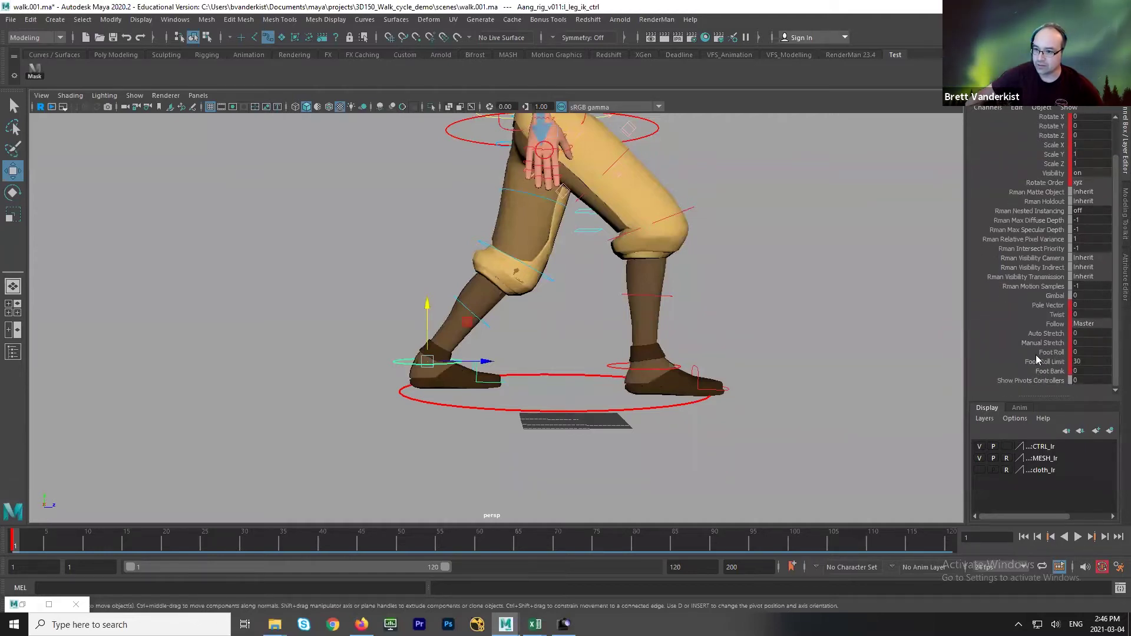
click(1037, 354)
middle_drag(795, 358, 790, 359)
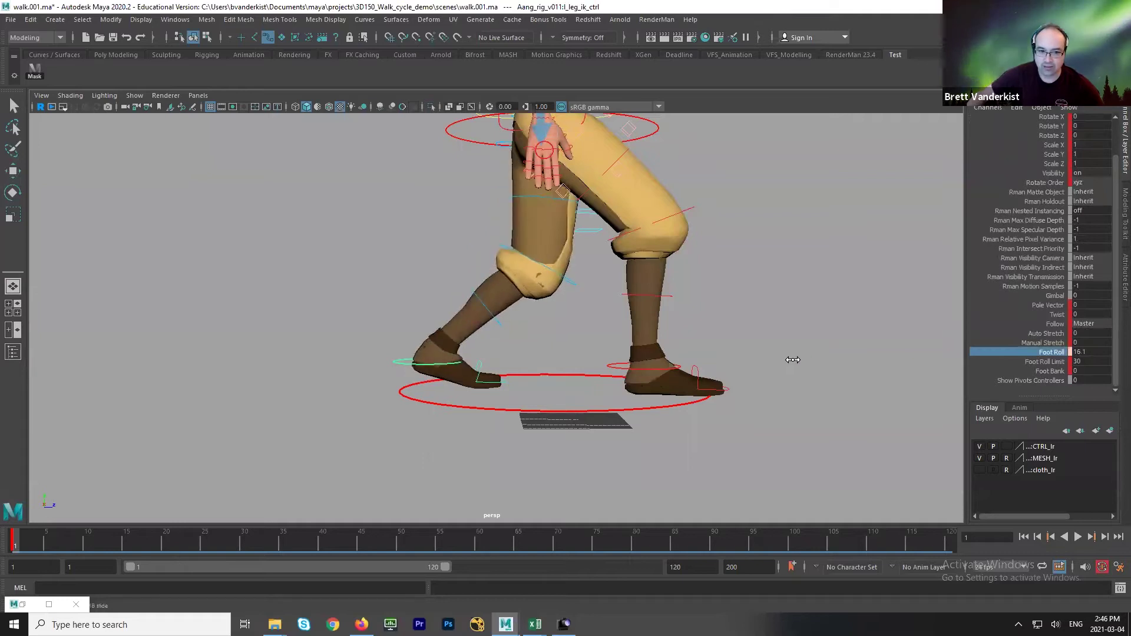
Reduce the right leg IK control's Foot Roll below zero so the front foot rests on its heel with toes raised.
scroll(652, 377, down, 2)
click(645, 366)
key(w)
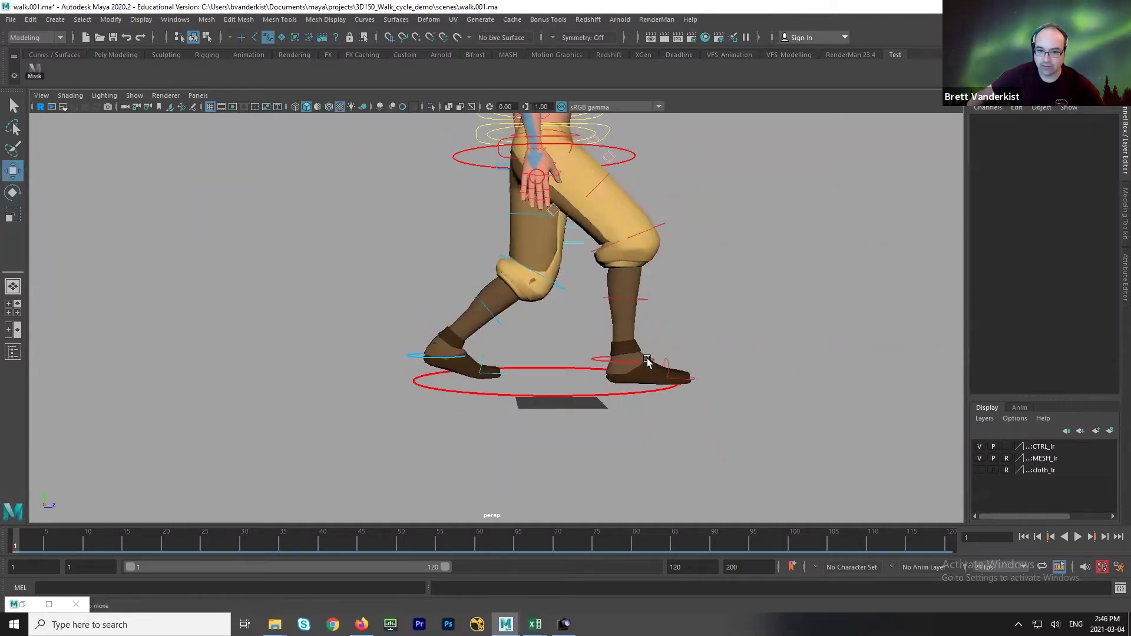
click(648, 361)
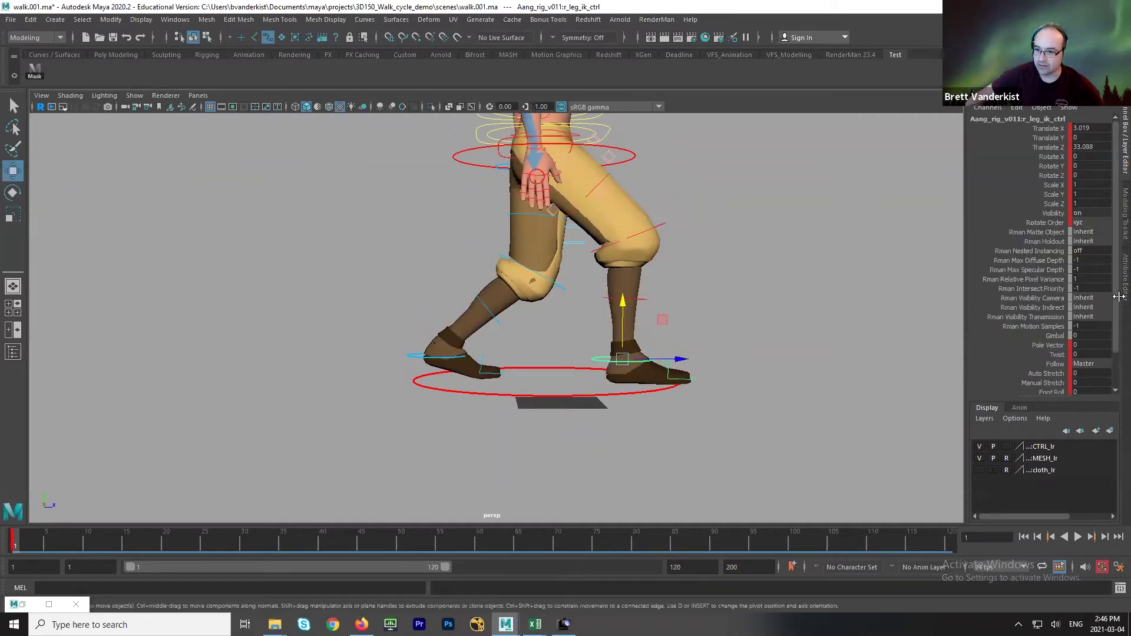
scroll(1046, 330, down, 3)
click(1044, 352)
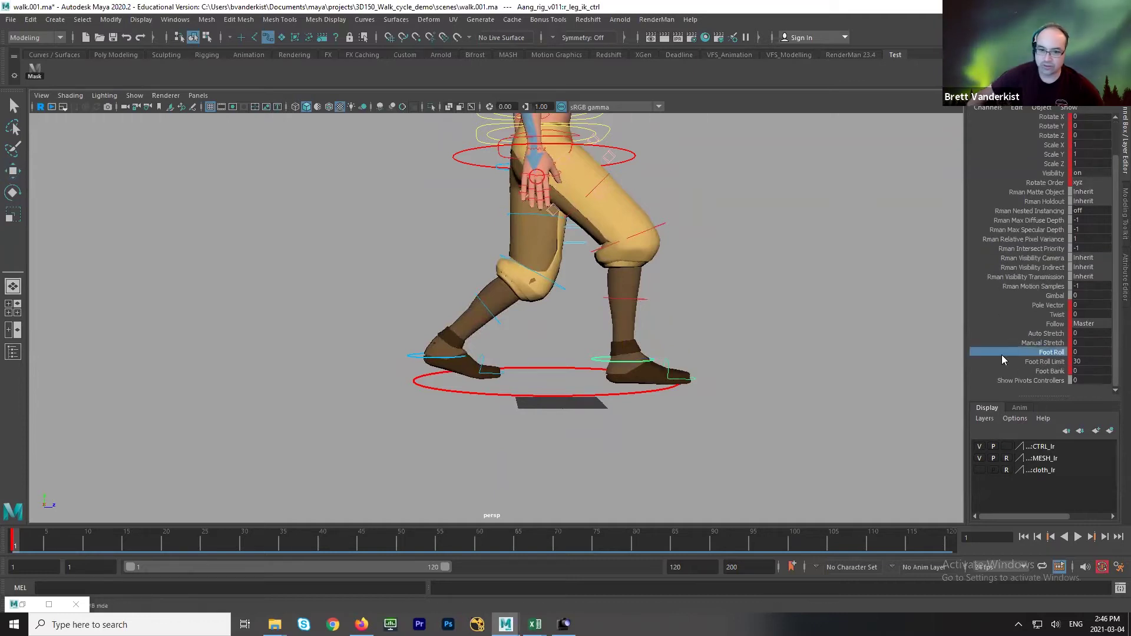
middle_drag(675, 355, 601, 365)
Raise the COG control to a Translate Y of about -4.4 to straighten the legs, undoing excess adjustments.
alt+right_drag(601, 366, 456, 371)
alt+middle_drag(536, 403, 532, 442)
click(595, 226)
key(w)
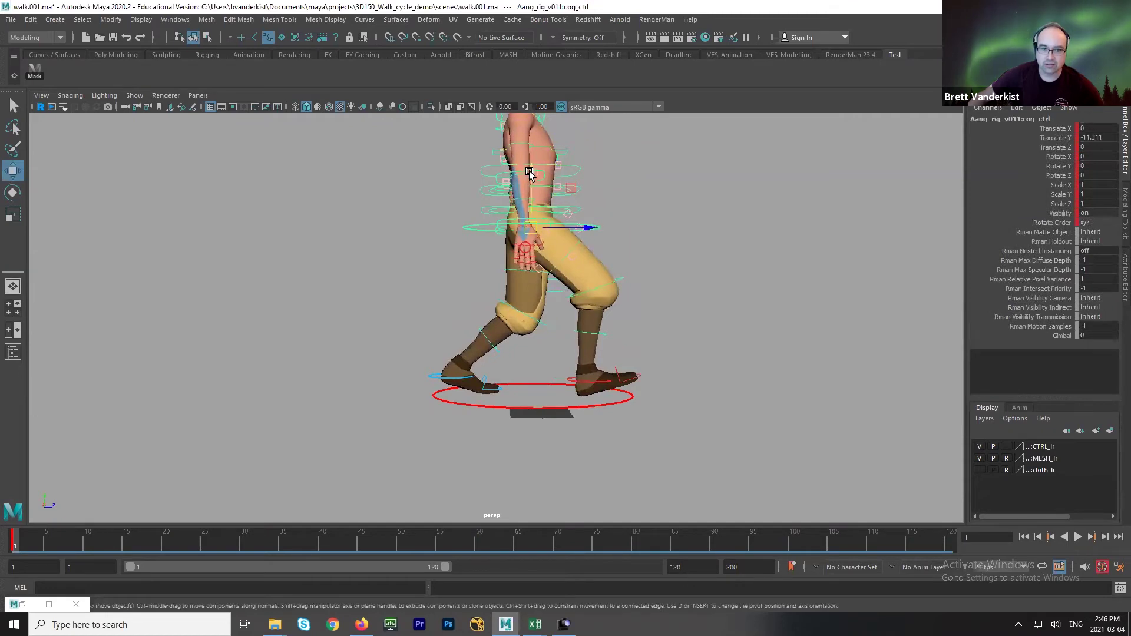
drag(529, 172, 529, 156)
alt+right_drag(545, 268, 523, 248)
drag(526, 165, 526, 165)
key(ctrl+z)
key(ctrl+z)
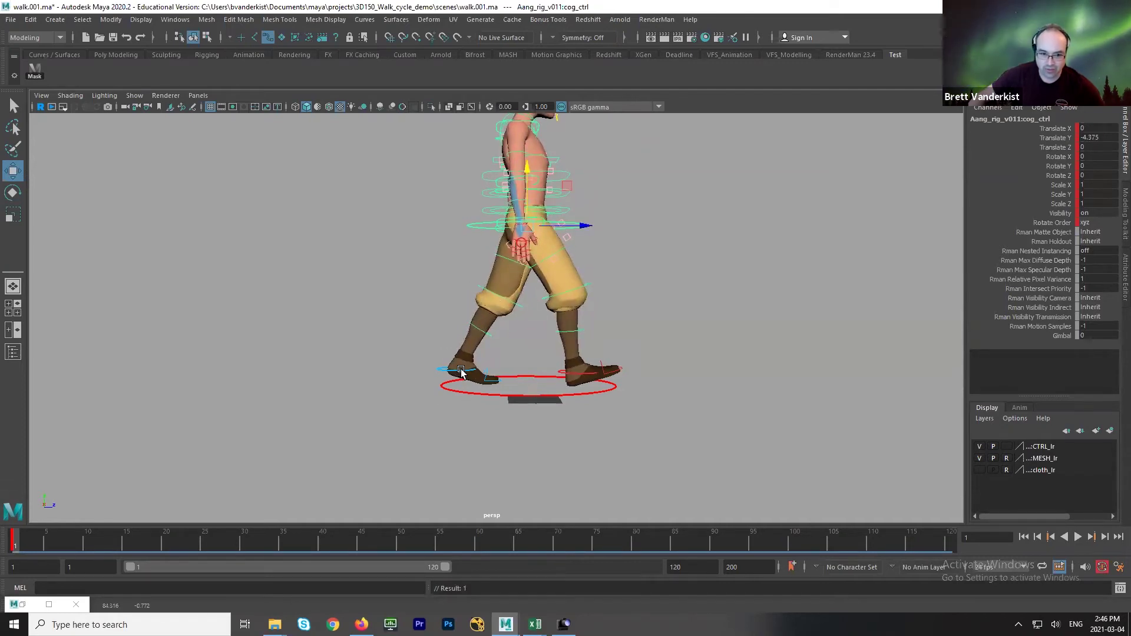
Increase the left leg IK control's Foot Roll to about 20.8 to lift the rear heel further.
click(461, 373)
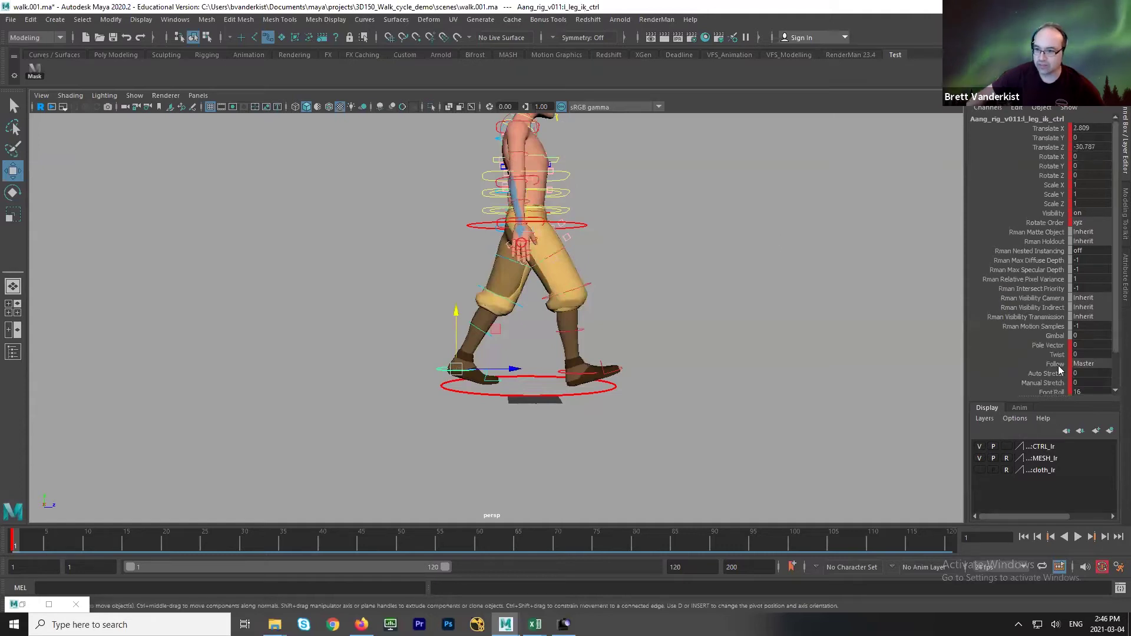
scroll(1109, 323, down, 3)
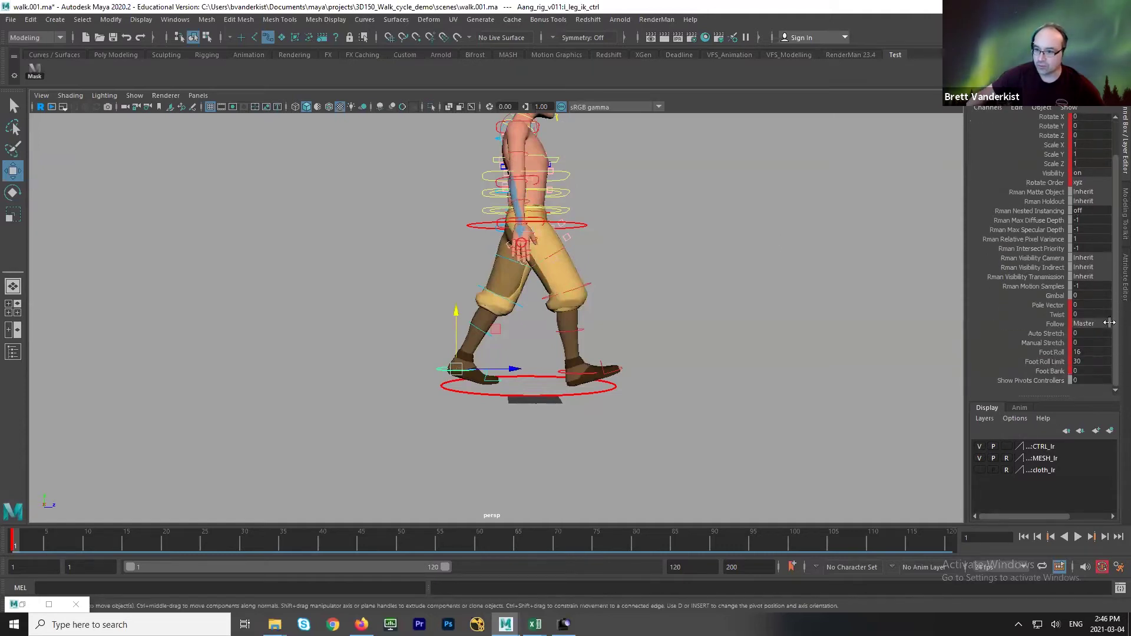
click(1052, 352)
middle_drag(711, 366, 737, 358)
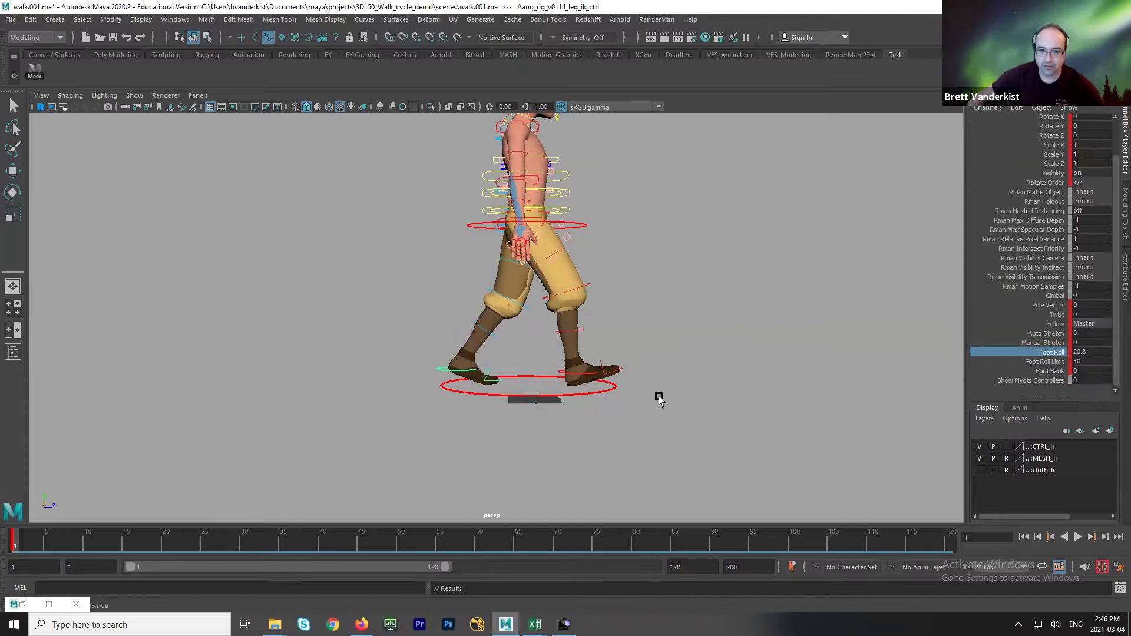
key(q)
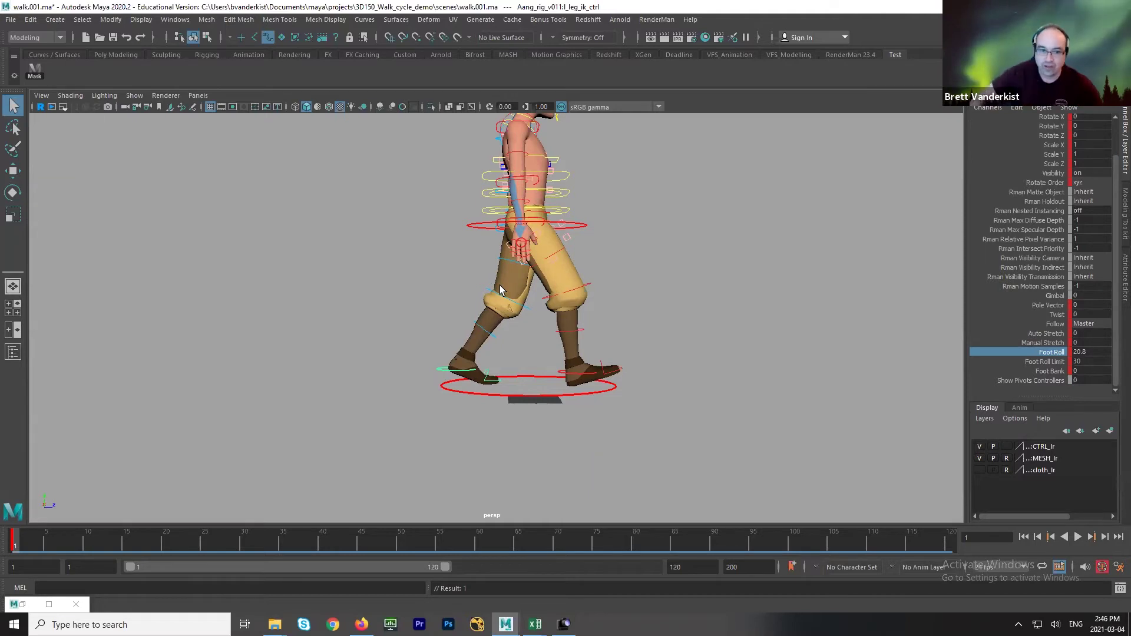
Move the left leg IK control slightly farther back, to a Translate Z of about -32.4.
key(w)
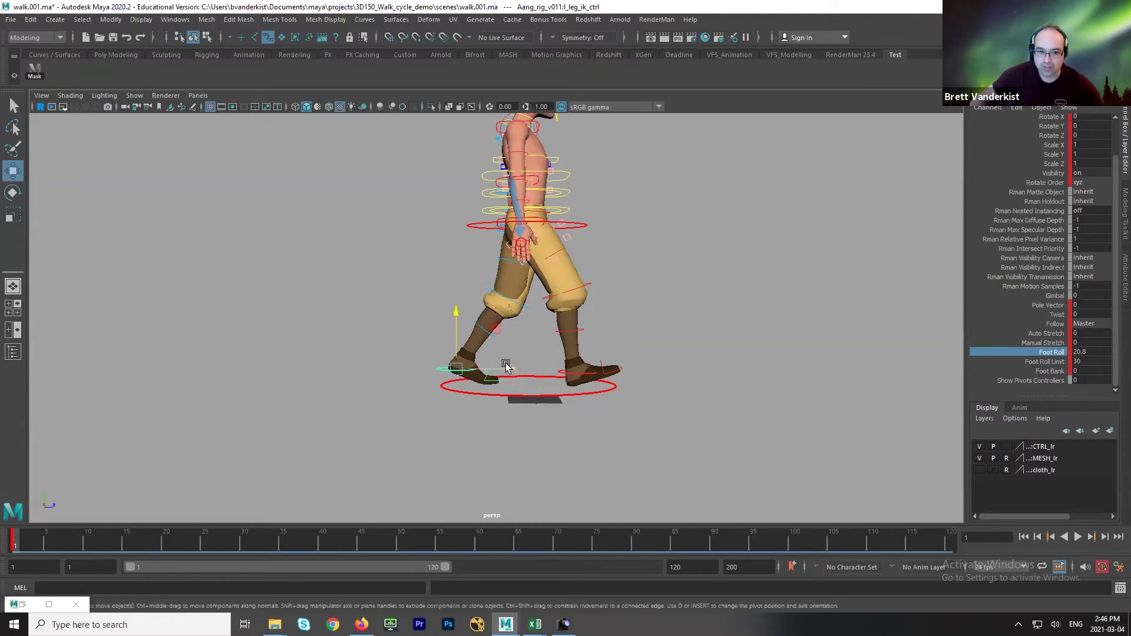
drag(508, 370, 504, 369)
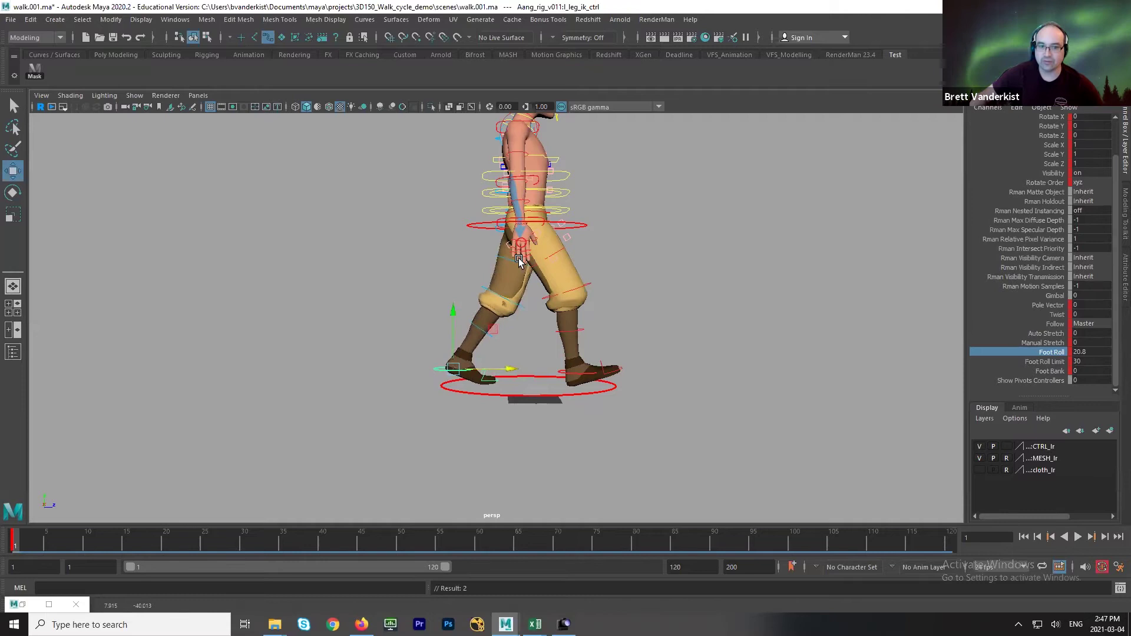
alt+drag(629, 278, 580, 283)
key(q)
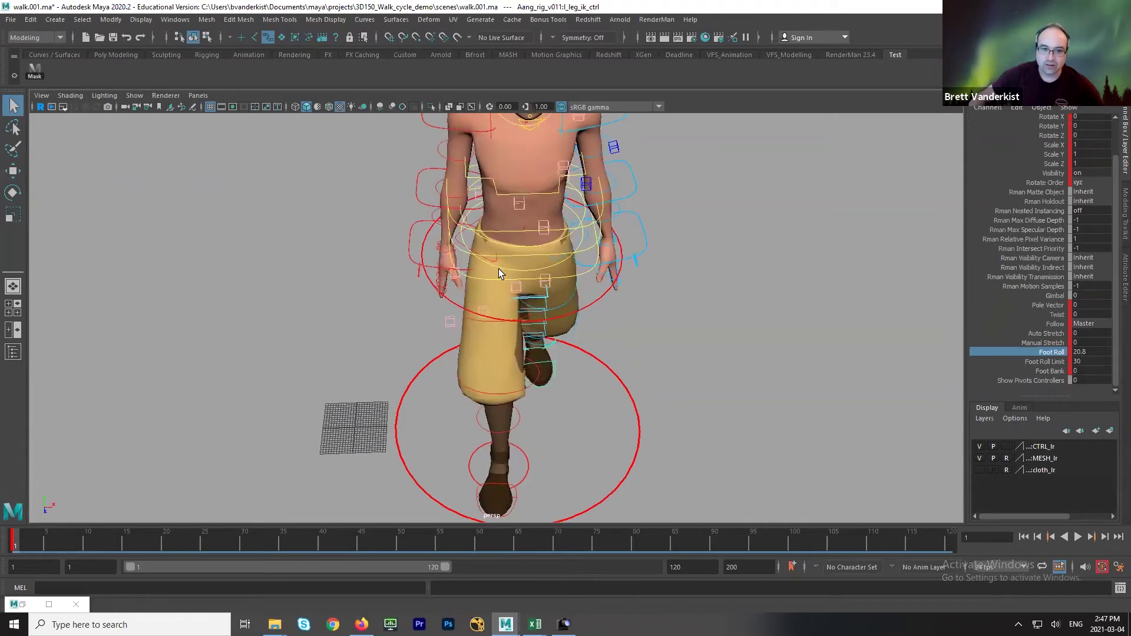
Try rotating the spine hips control about Y to around 11.8 and undo the trial rotations.
click(495, 267)
key(e)
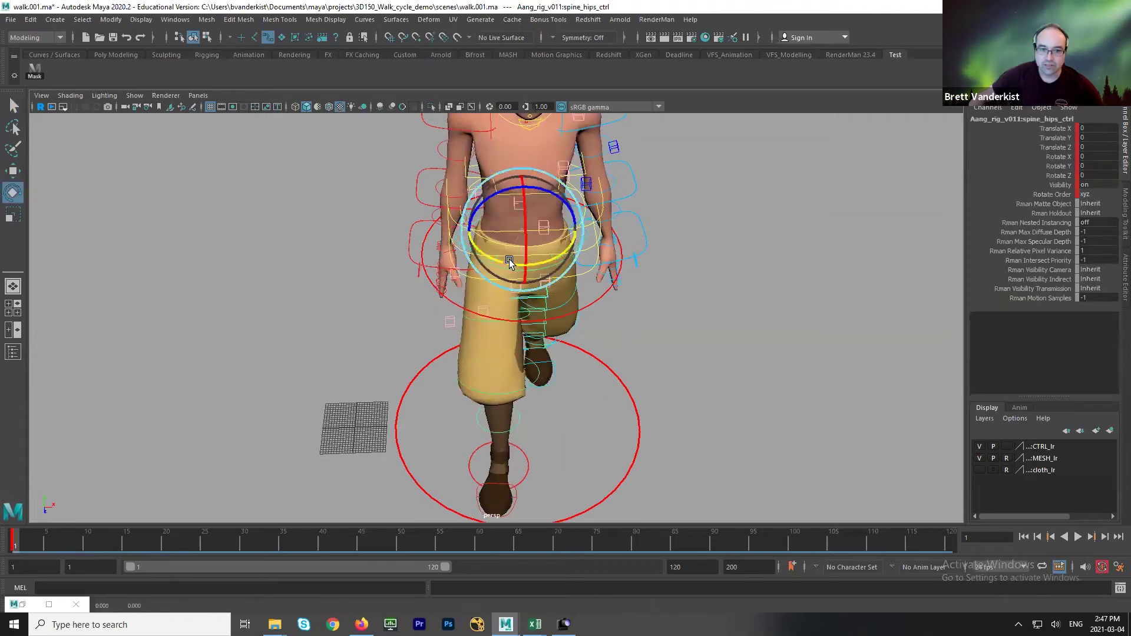
drag(500, 265, 582, 250)
key(ctrl+z)
key(ctrl+z)
key(ctrl+z)
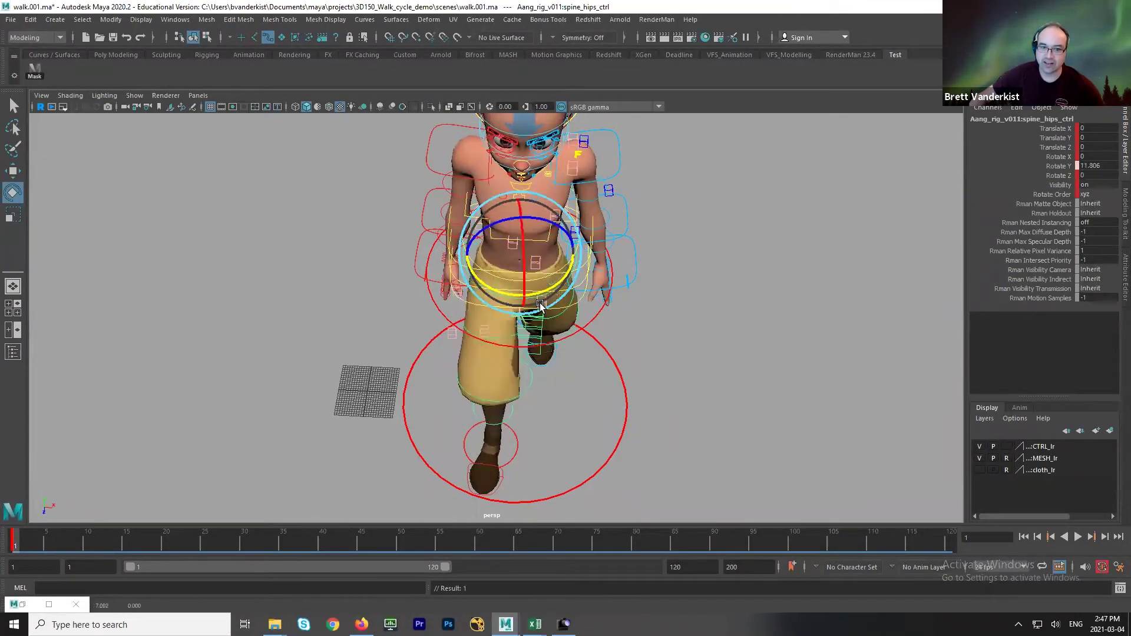
key(ctrl+z)
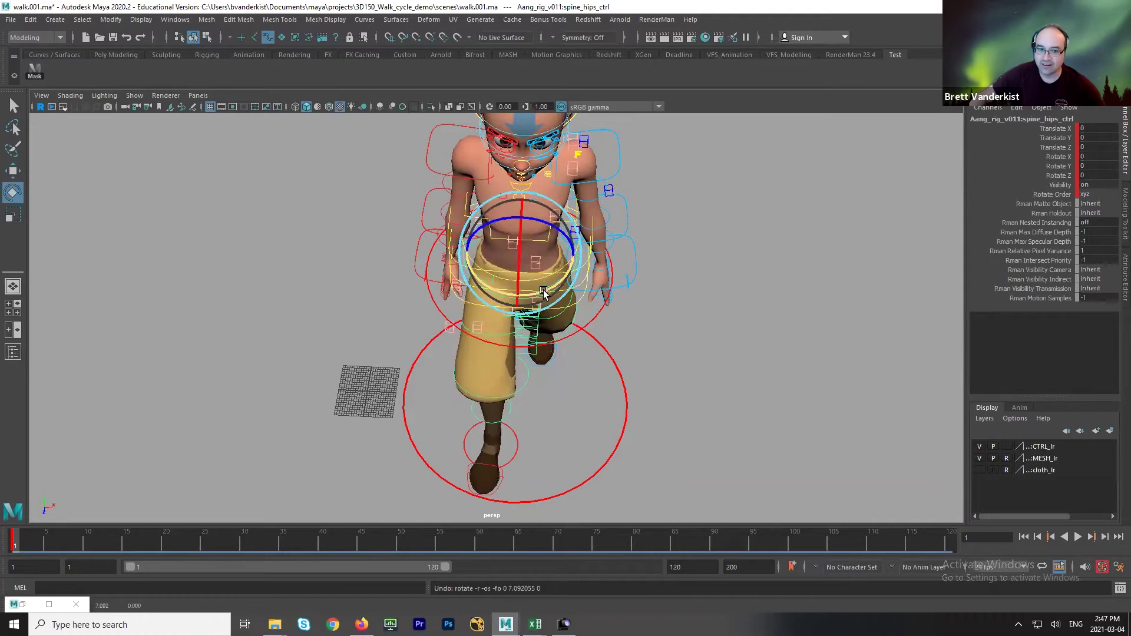
Rotate the spine hips control to a Rotate Y of about 11.8 and check the pelvis from several angles.
drag(532, 294, 563, 261)
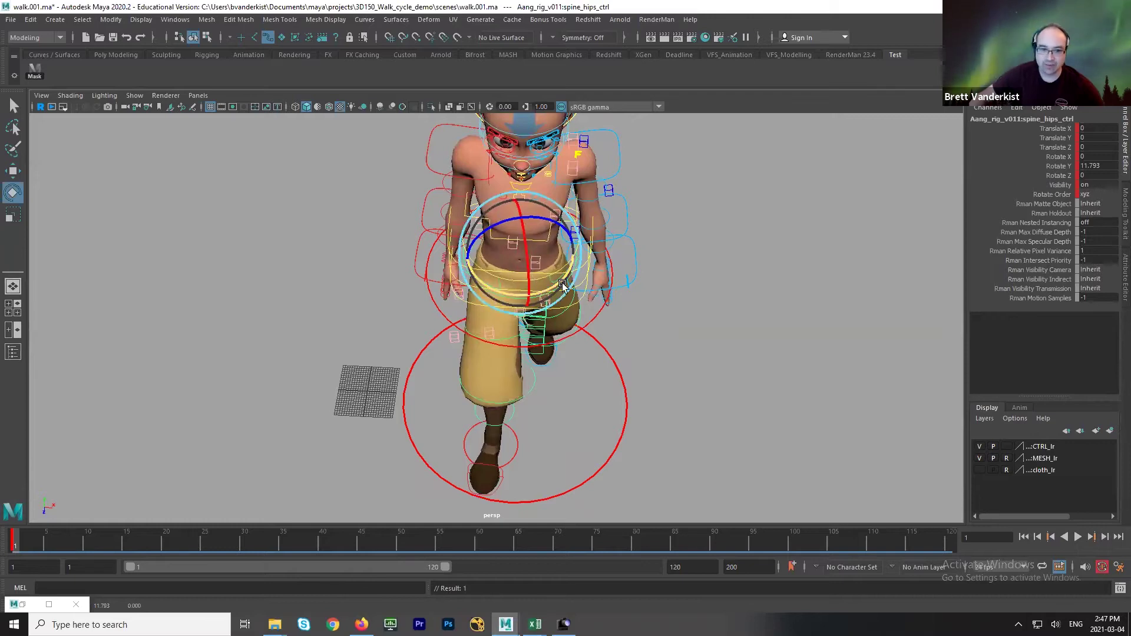
alt+drag(308, 411, 518, 304)
key(q)
key(e)
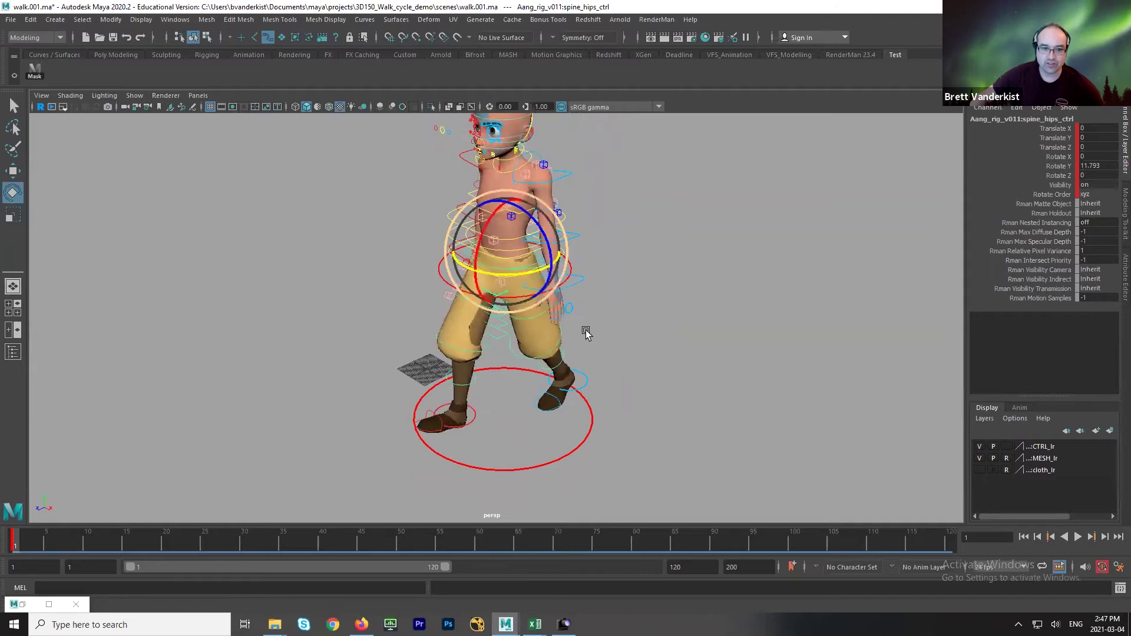
alt+drag(586, 333, 518, 314)
key(q)
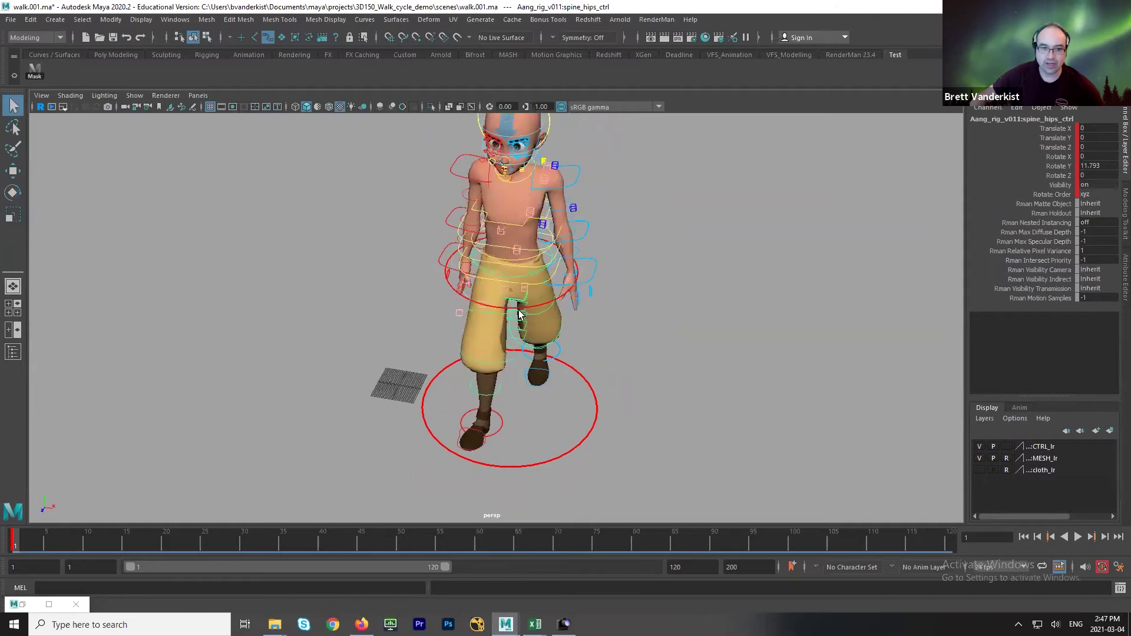
Show wireframe on the shaded character and increase the spine hips control's Rotate Y to about 14.
click(328, 106)
scroll(545, 309, up, 5)
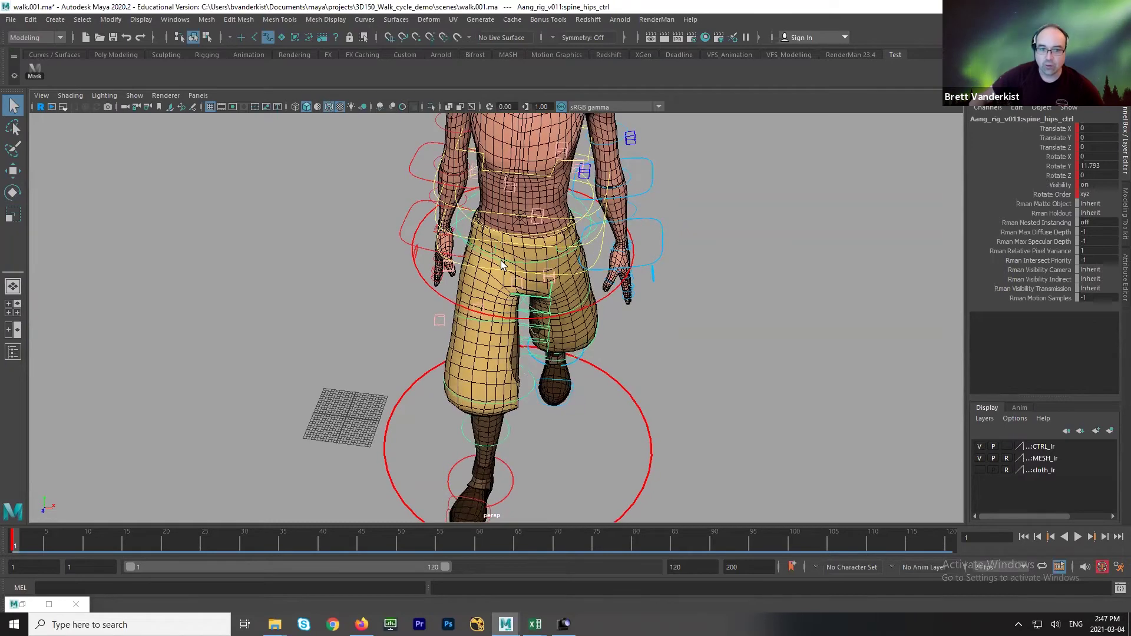
key(e)
drag(543, 251, 550, 251)
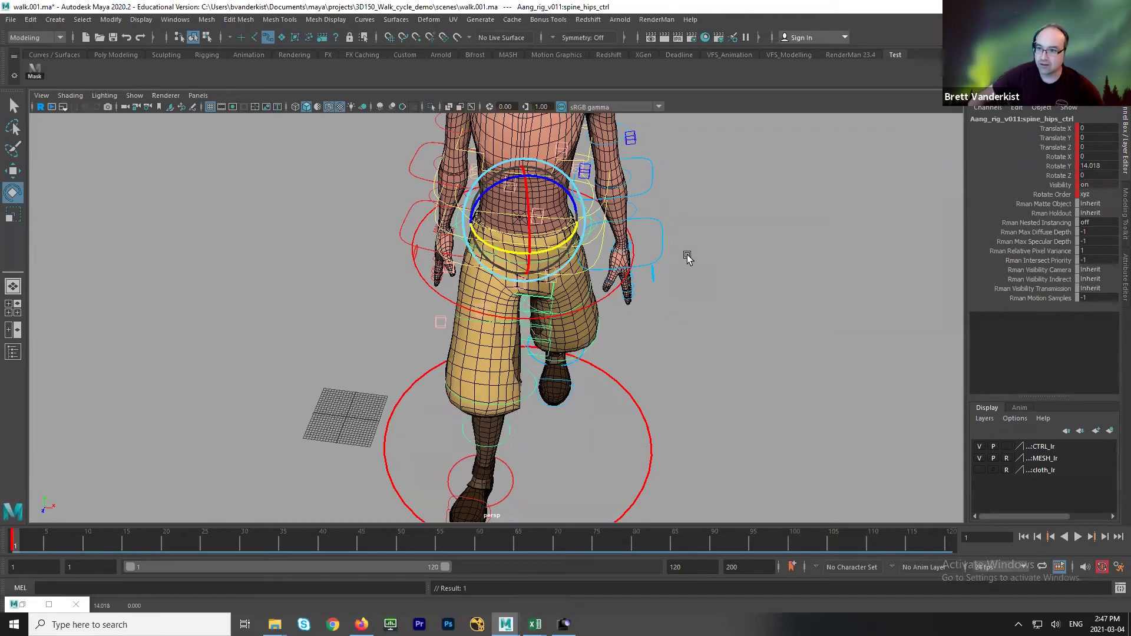
alt+drag(719, 272, 734, 262)
scroll(547, 263, down, 2)
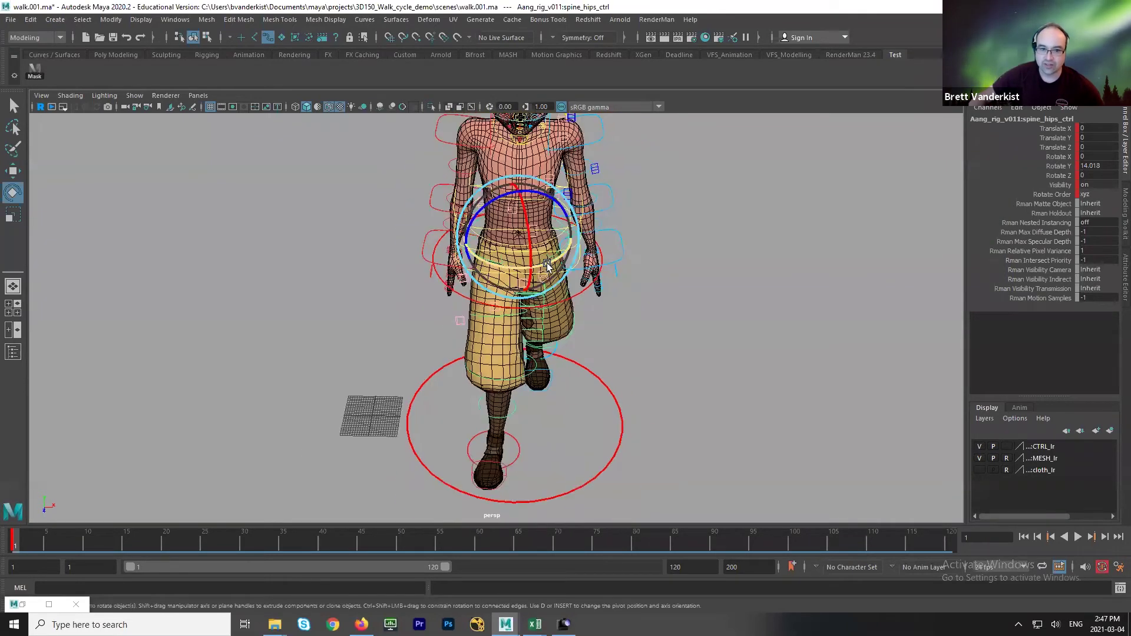
Try a Rotate Y of about 8.3 on the spine hips control, undo it, and reset Rotate Y to 0.
drag(547, 264, 604, 318)
key(q)
alt+right_drag(476, 394, 477, 394)
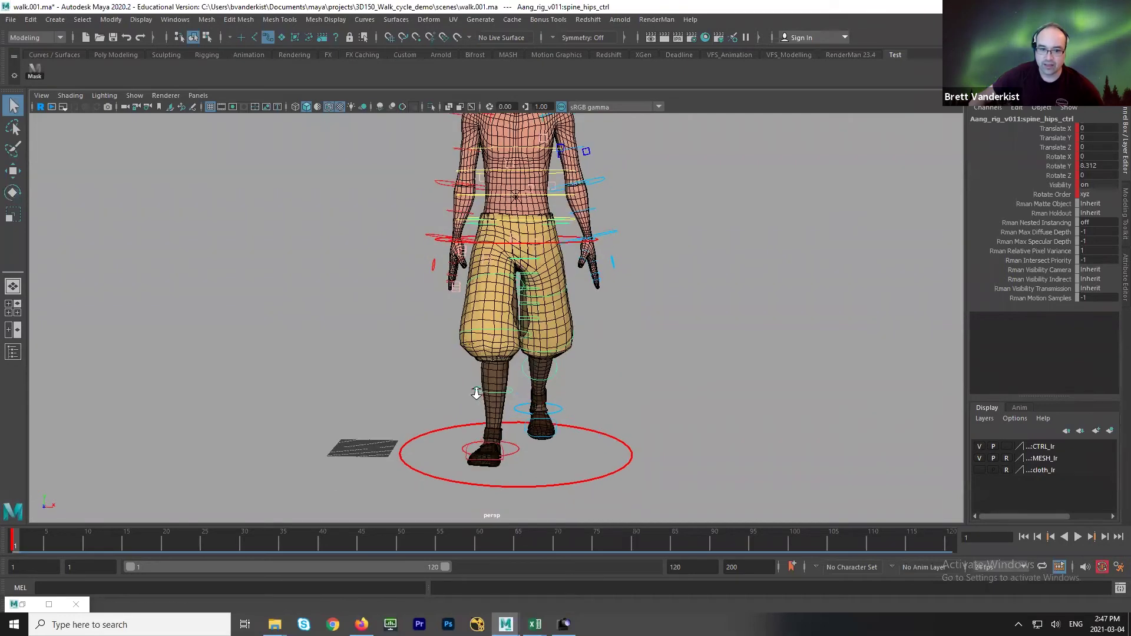
key(ctrl+z)
alt+drag(476, 393, 824, 176)
double_click(1069, 166)
text(0)
key(Return)
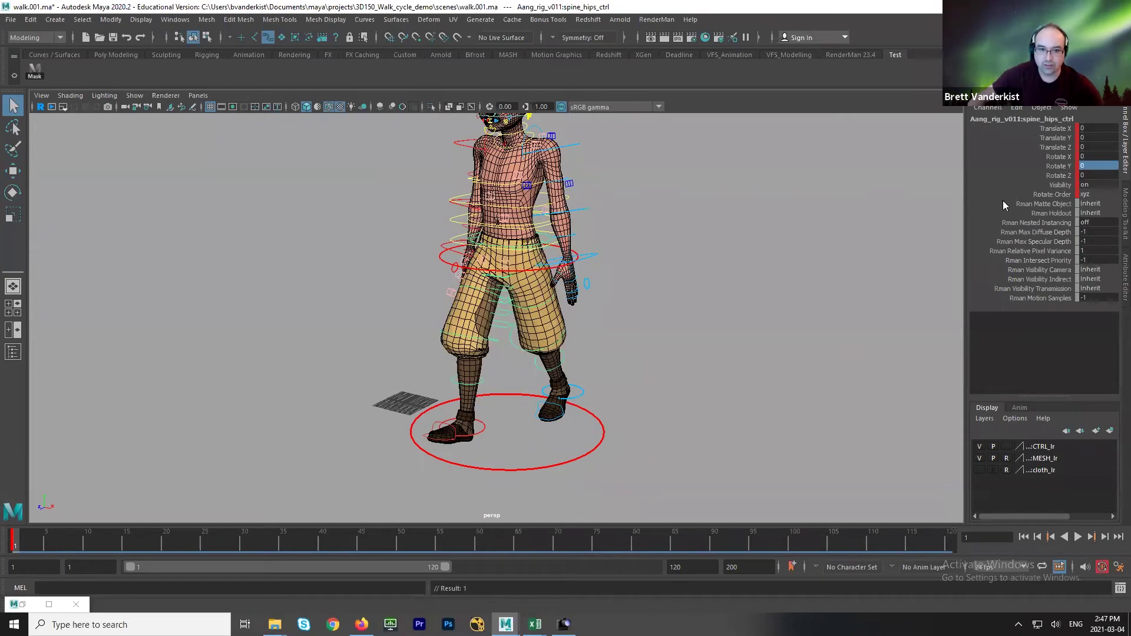
Rotate the spine hips control to a Rotate Y of about 8.5, working from a side view.
alt+drag(567, 377, 469, 241)
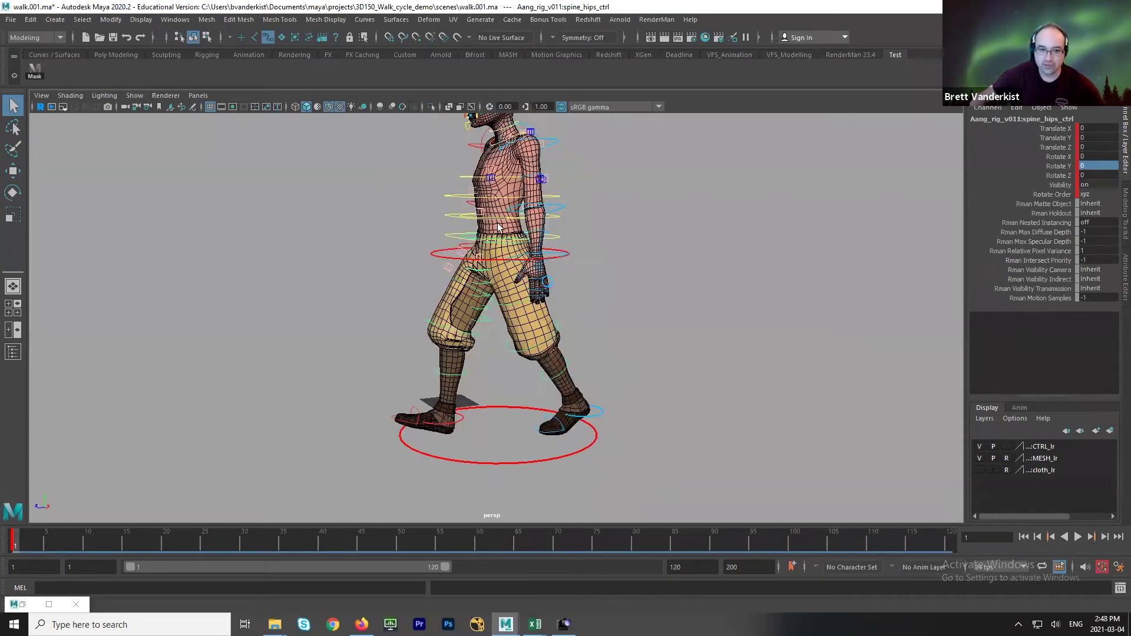
key(e)
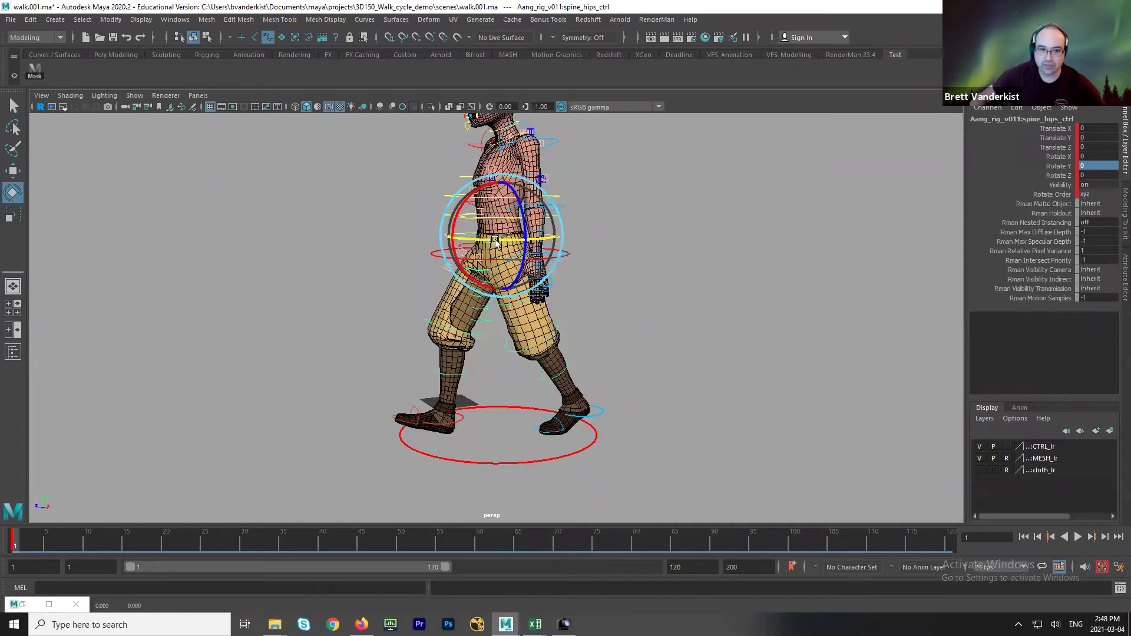
drag(492, 242, 494, 238)
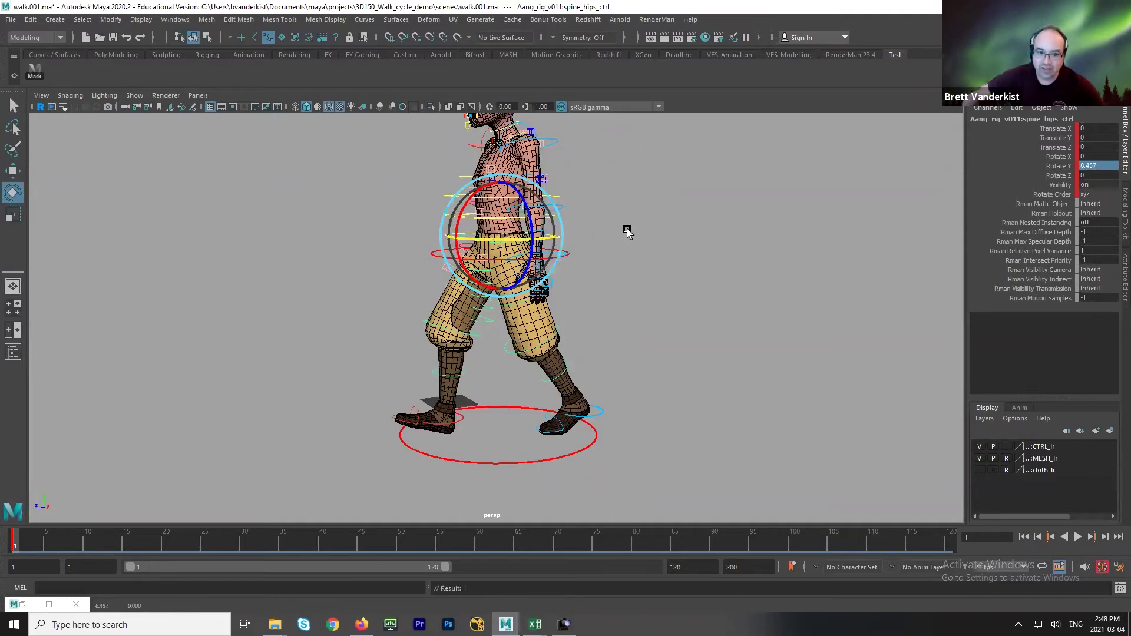
Raise the COG control to a Translate Y of about -2.5 to straighten the legs.
alt+drag(613, 244, 560, 251)
key(q)
click(564, 251)
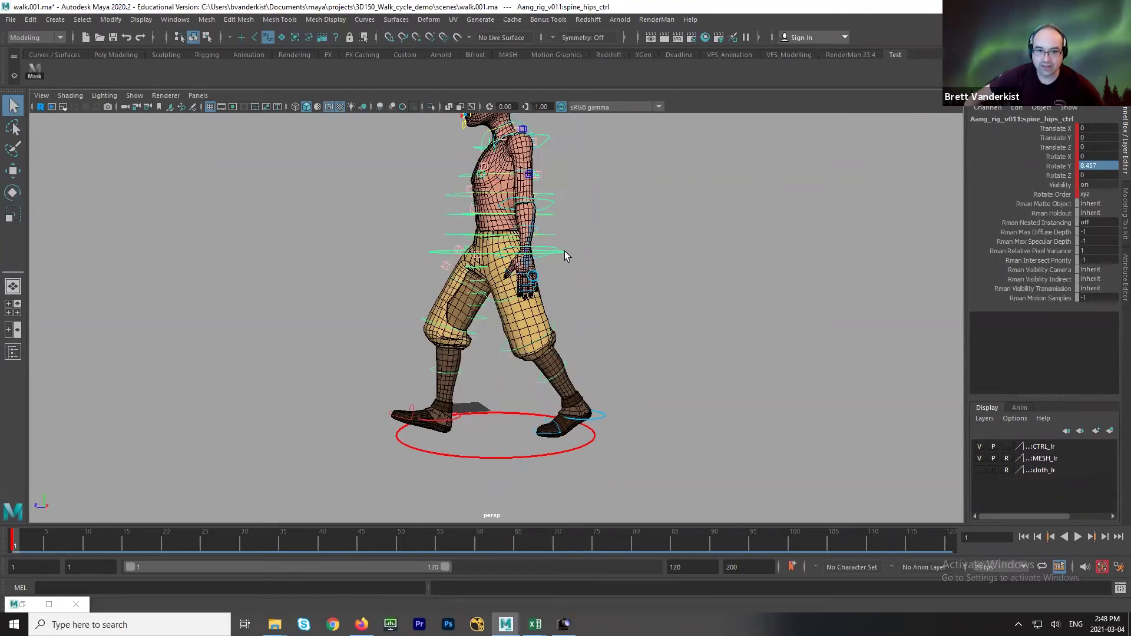
click(565, 253)
key(w)
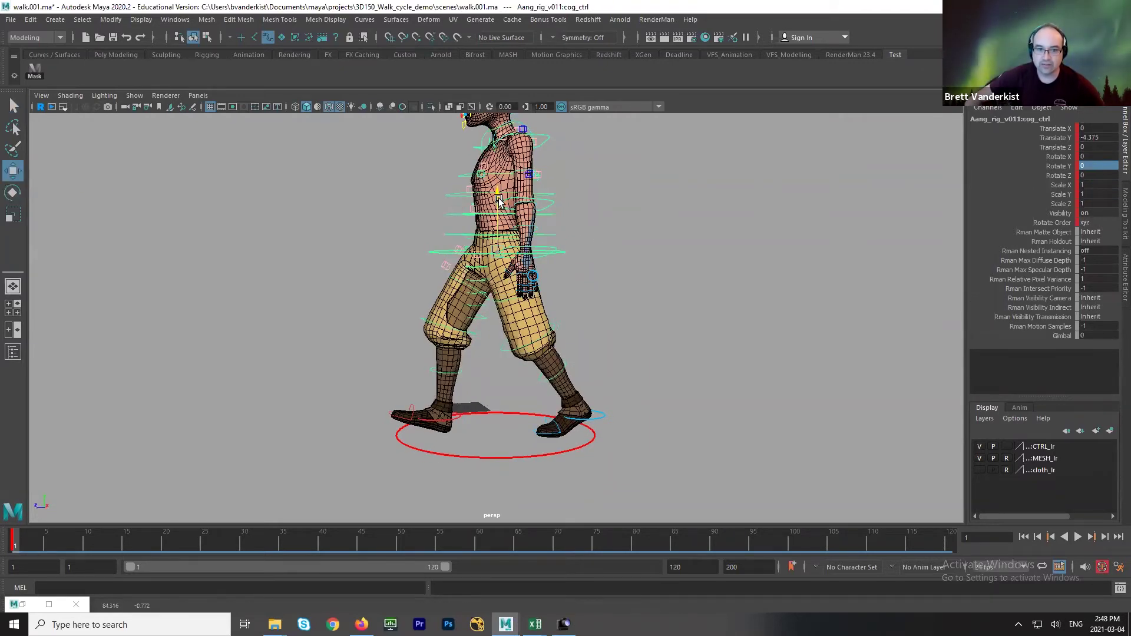
drag(499, 198, 499, 194)
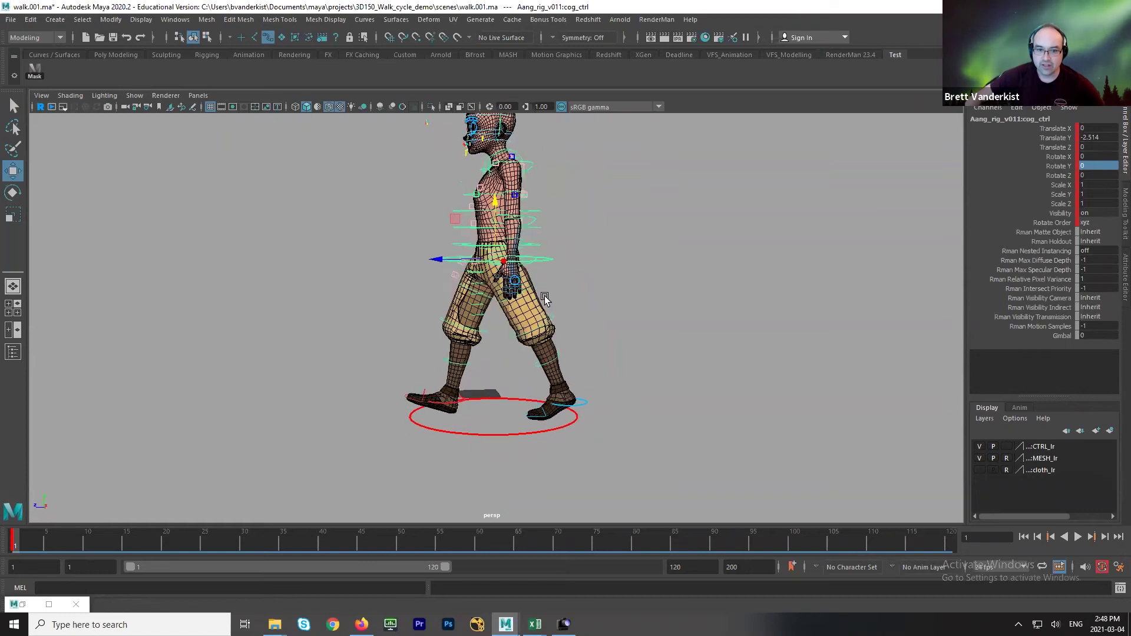
Move the left leg IK control slightly forward, to a Translate Z of about -30.7.
alt+drag(545, 299, 475, 401)
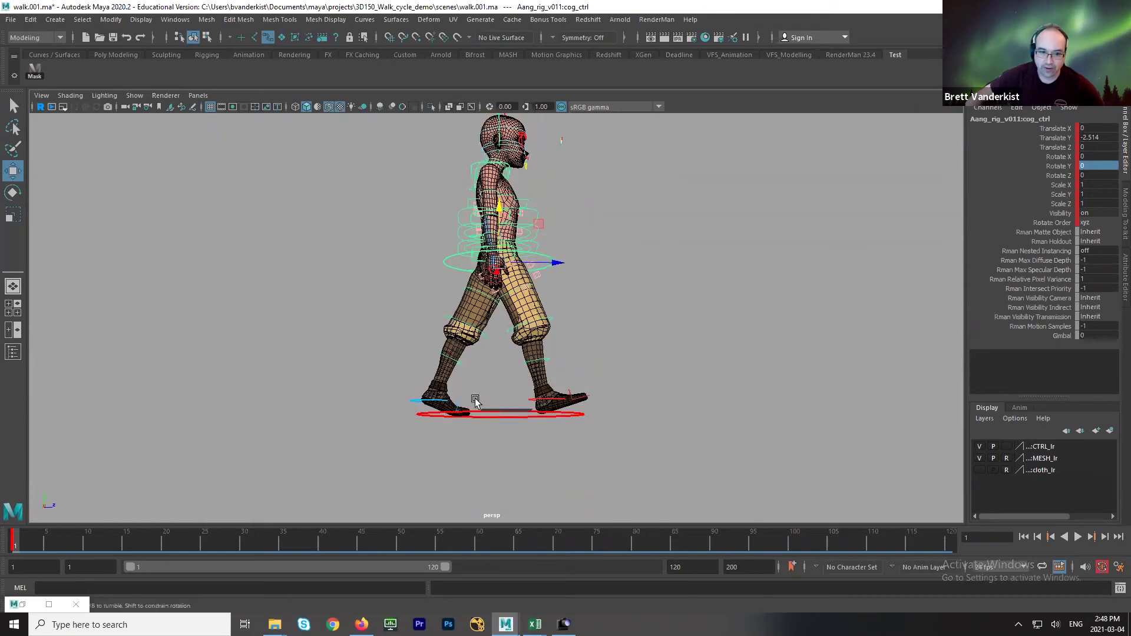
click(425, 401)
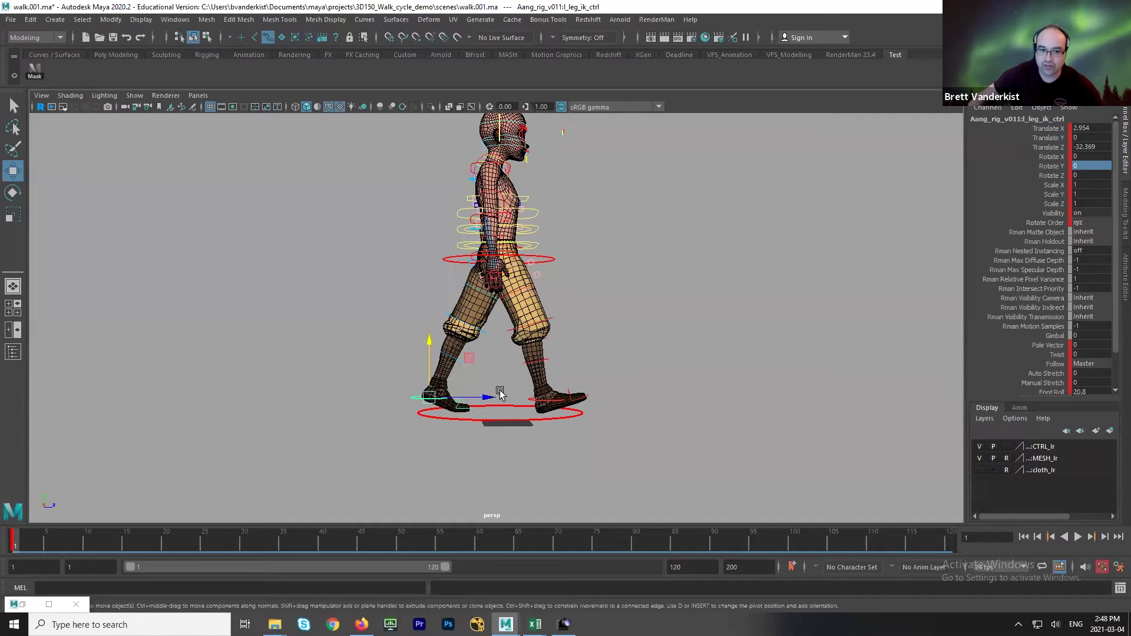
drag(490, 399, 493, 399)
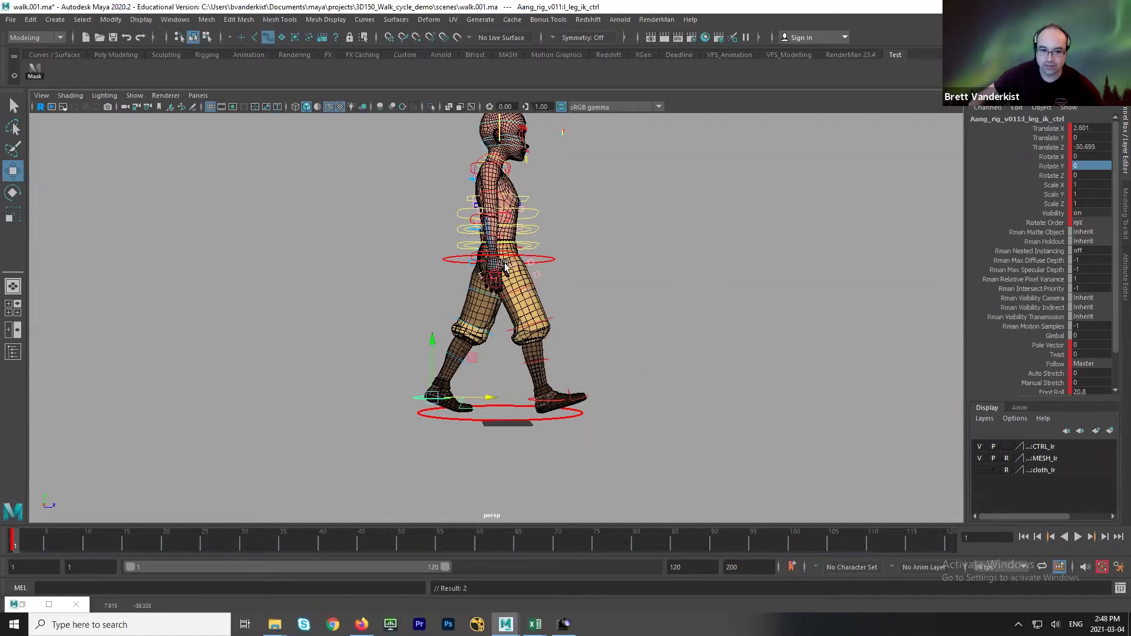
Move the right leg IK control inward toward the body's centre line, to a Translate Z of about 32.6, and set its Translate X to 8.
alt+drag(646, 312, 525, 244)
key(q)
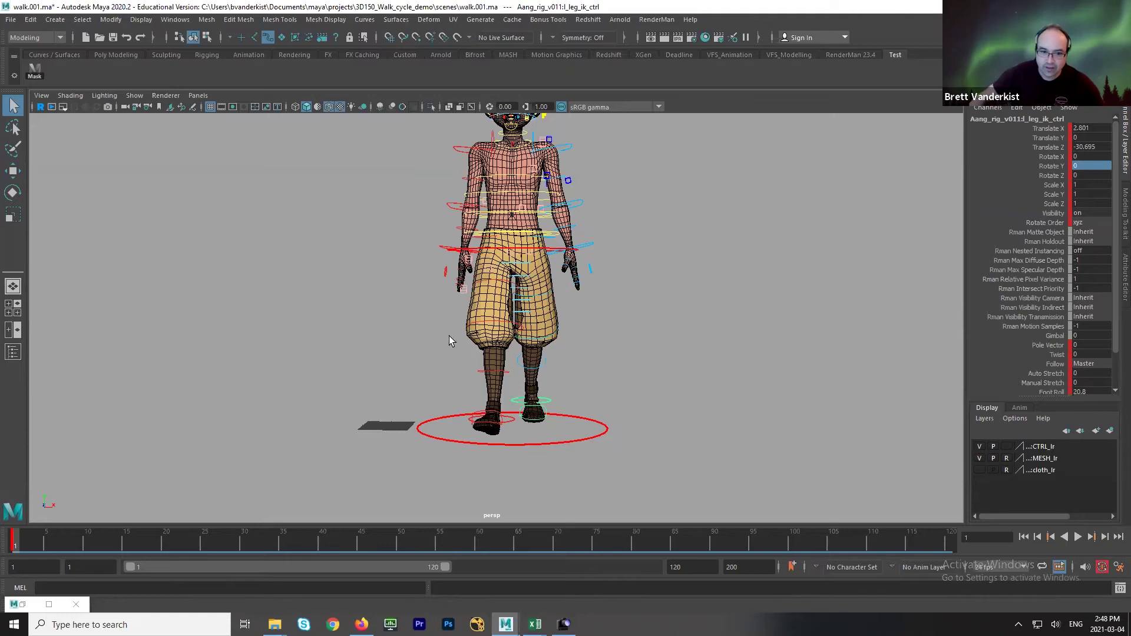
click(512, 422)
key(w)
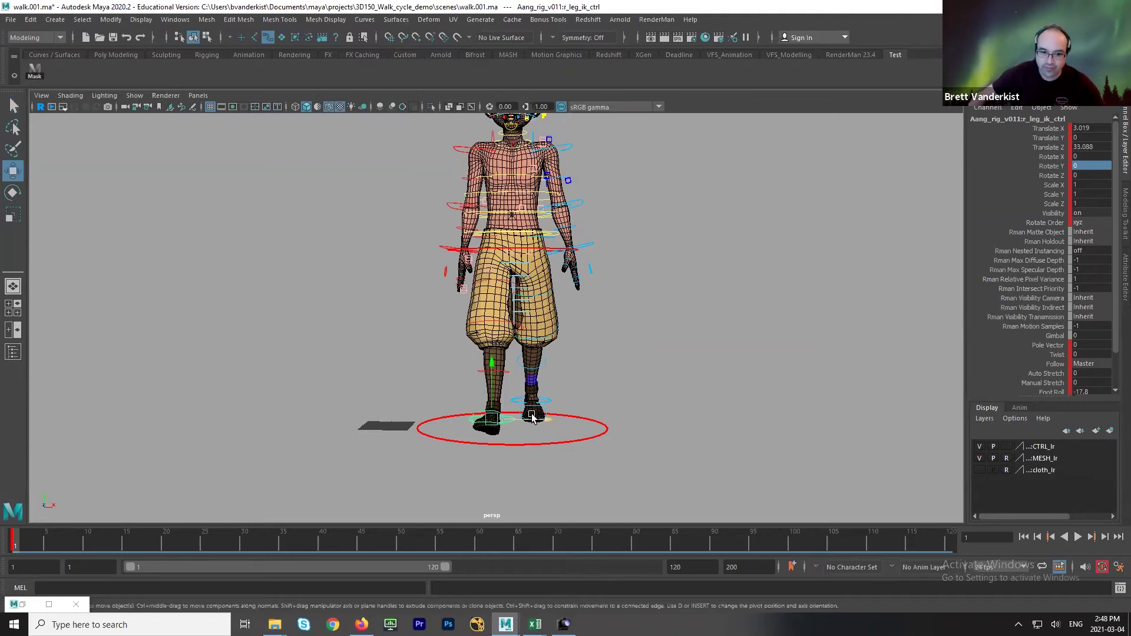
drag(530, 418, 563, 430)
key(q)
key(w)
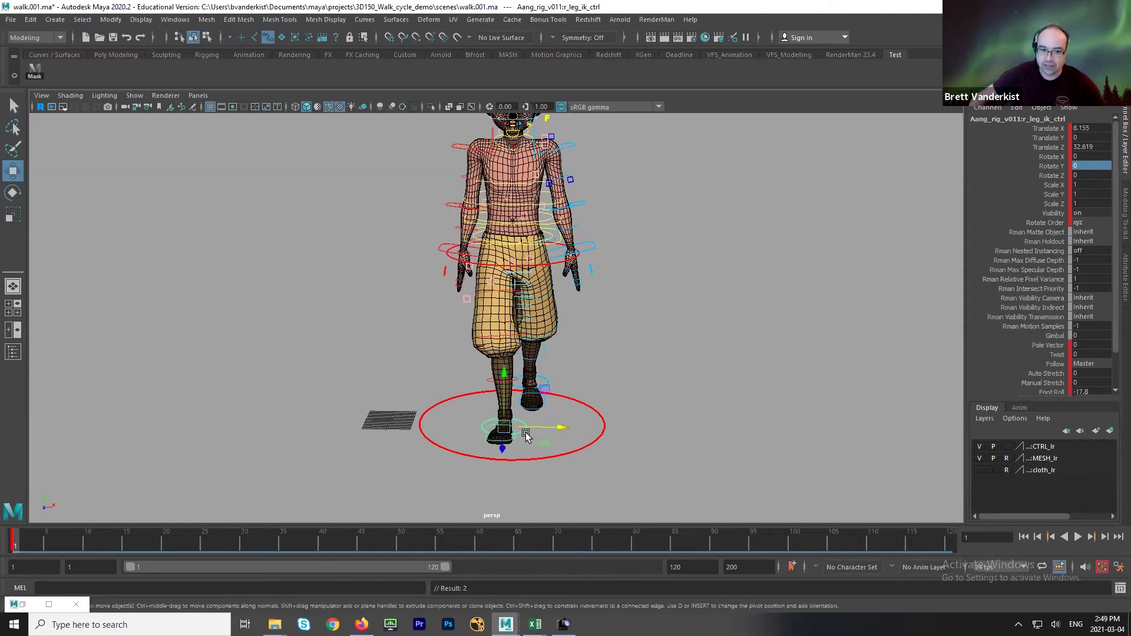
double_click(1101, 126)
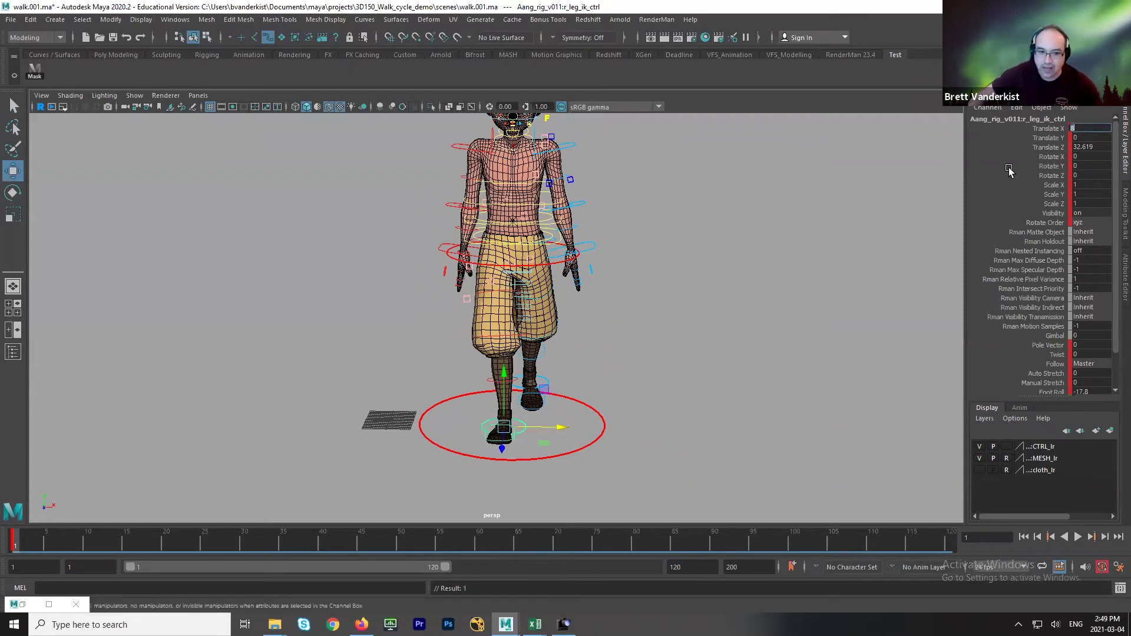
Try Translate X values of 8 and -8 on the left leg IK control, undoing the last change.
click(550, 382)
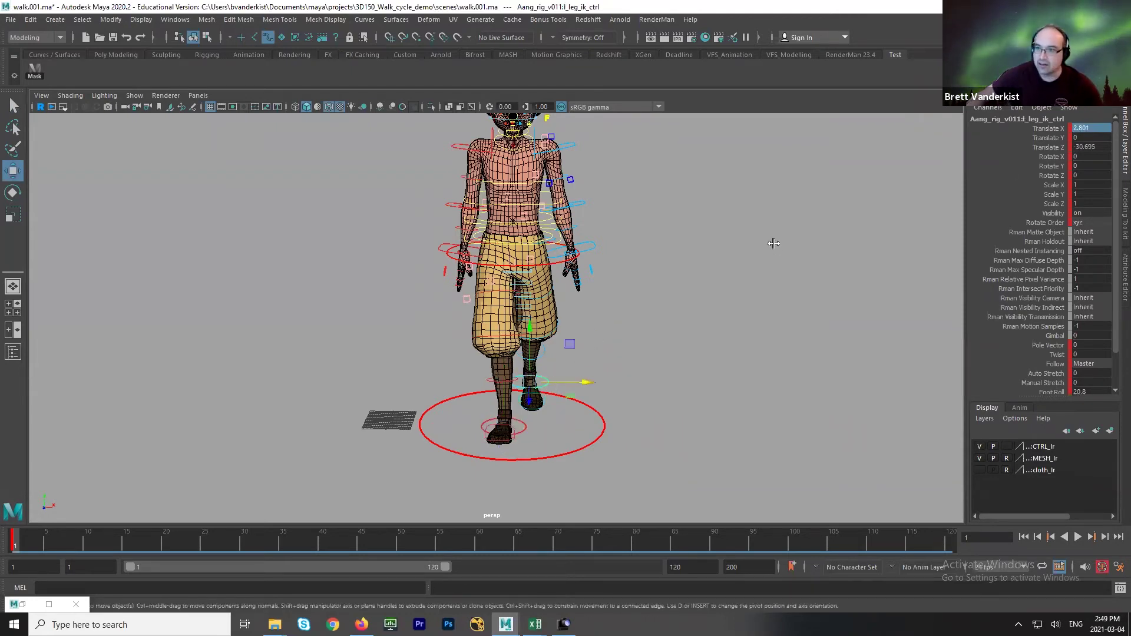
text(8)
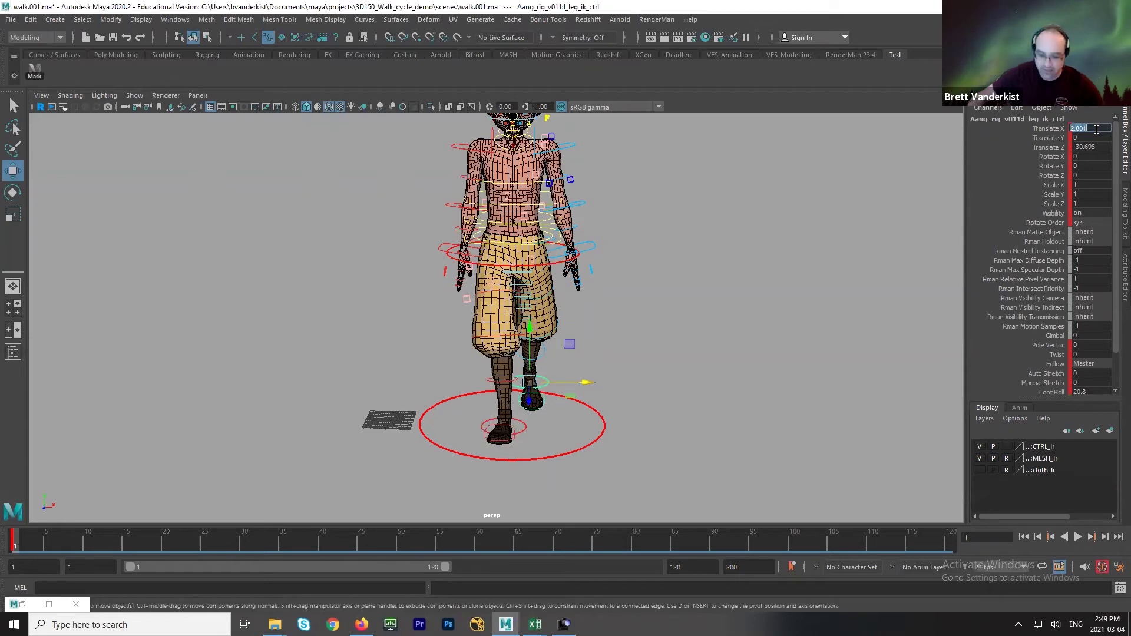
key(Return)
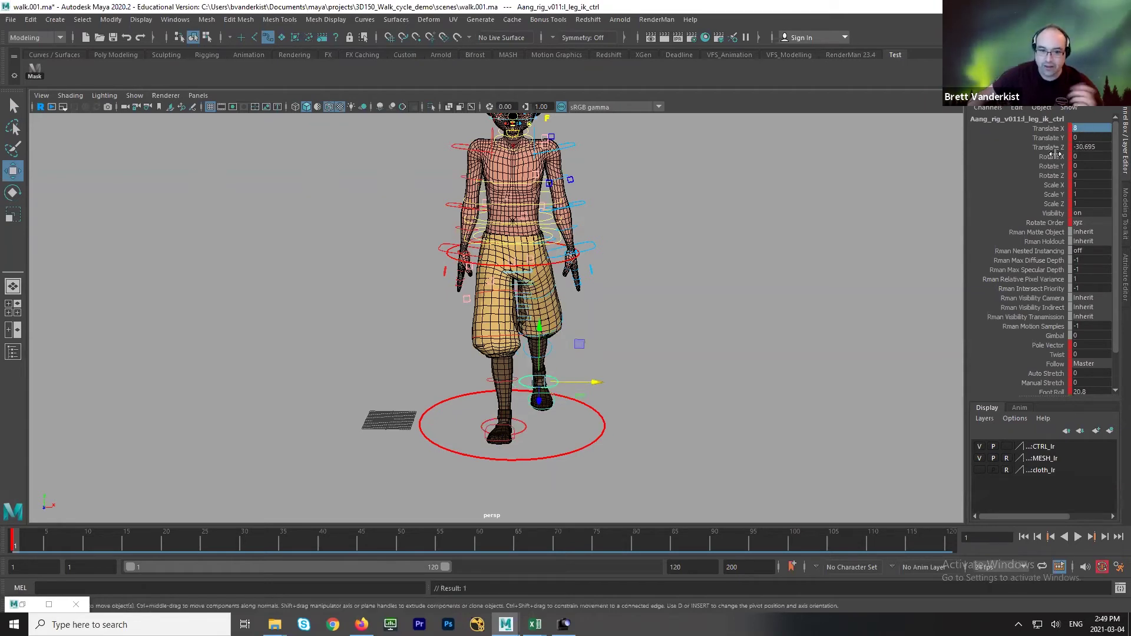
text(-8)
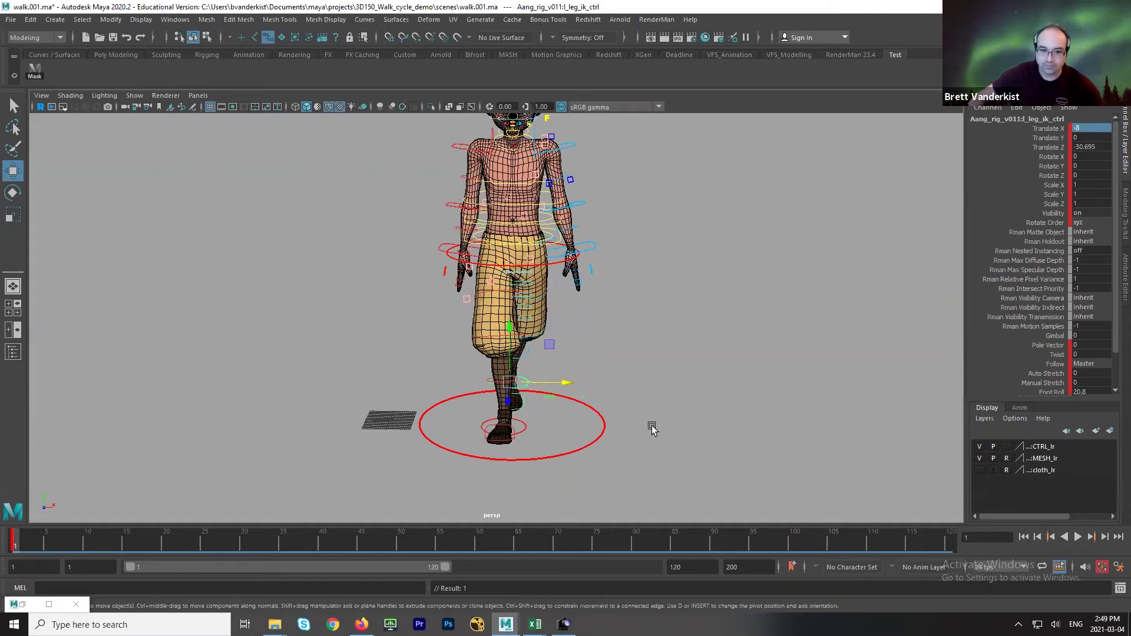
key(Return)
alt+drag(637, 328, 495, 412)
key(ctrl+z)
Select both leg IK controls and set their Translate X to 0.
key(q)
click(495, 395)
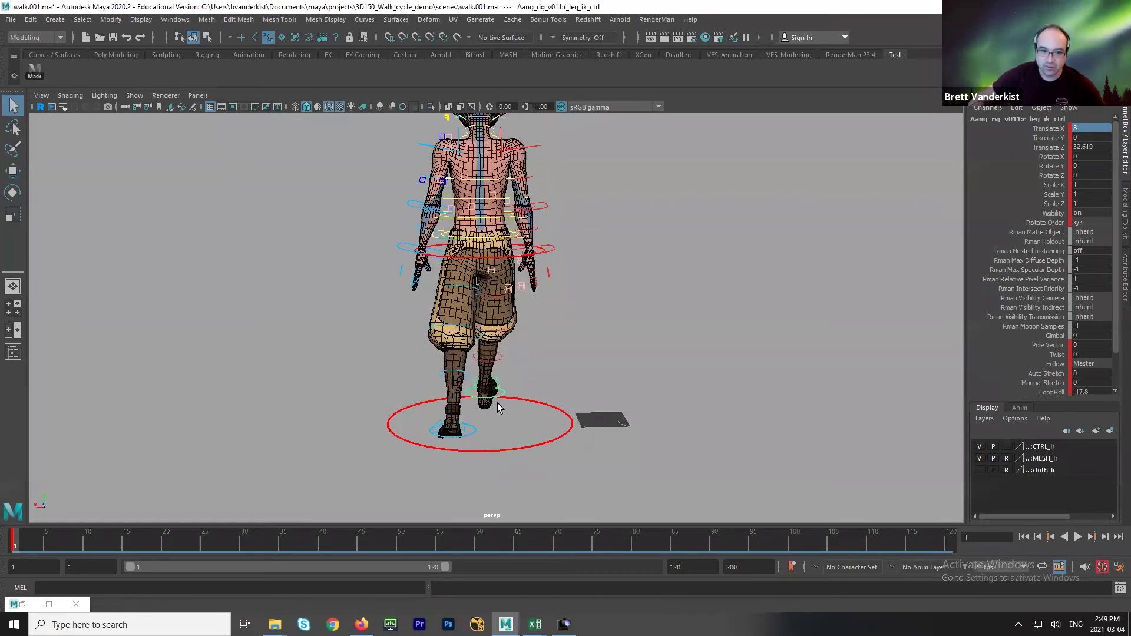
shift+click(472, 433)
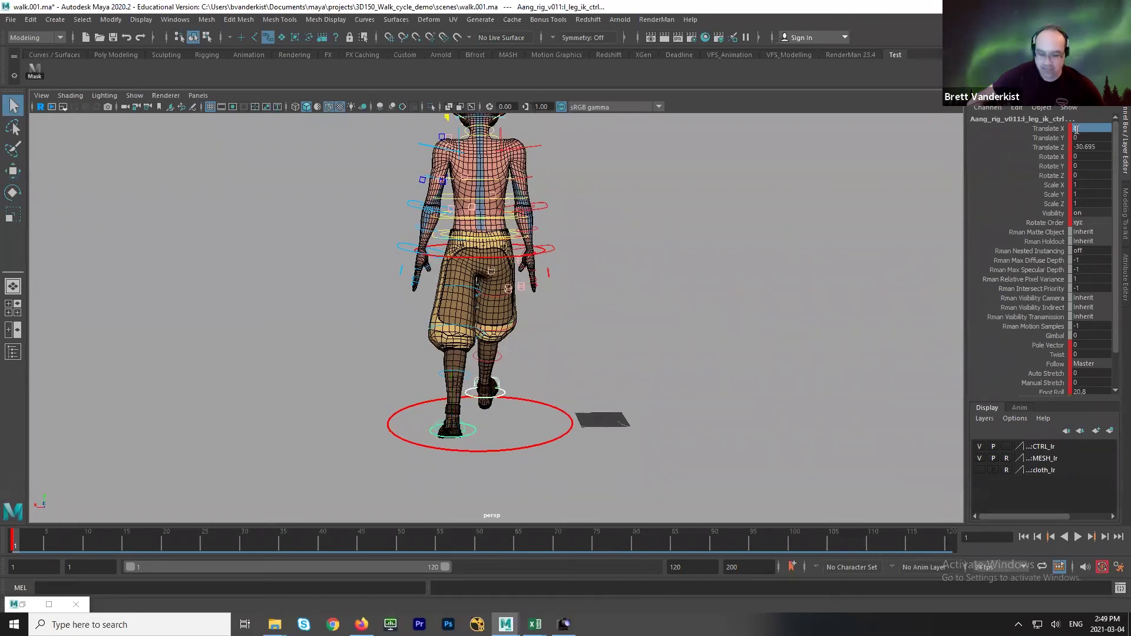
text(0)
key(Return)
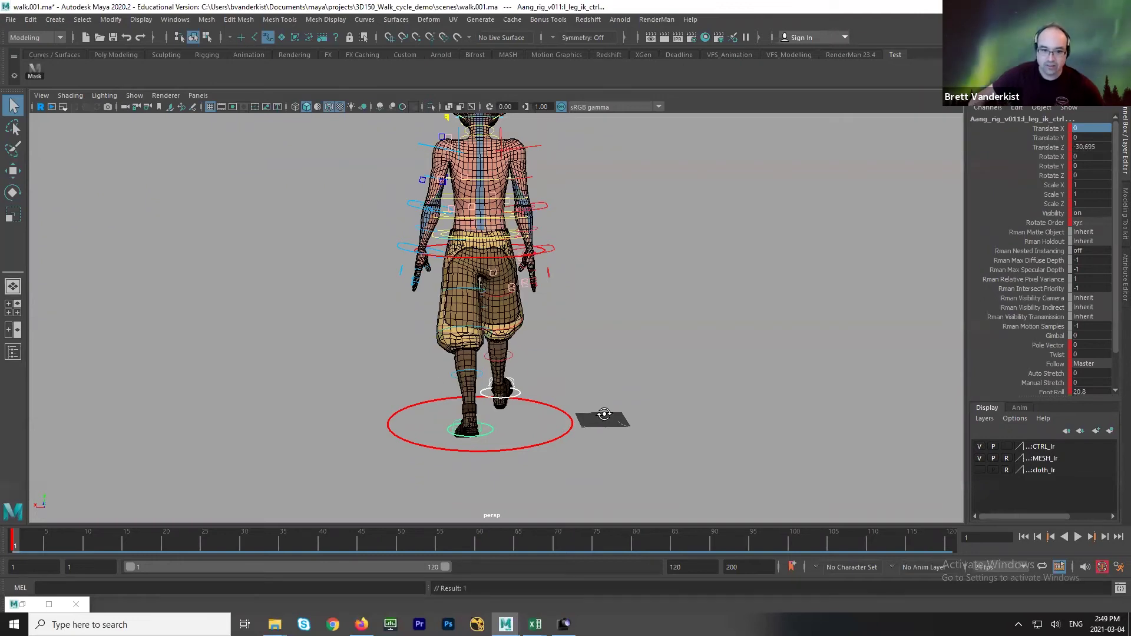
alt+drag(760, 422, 677, 342)
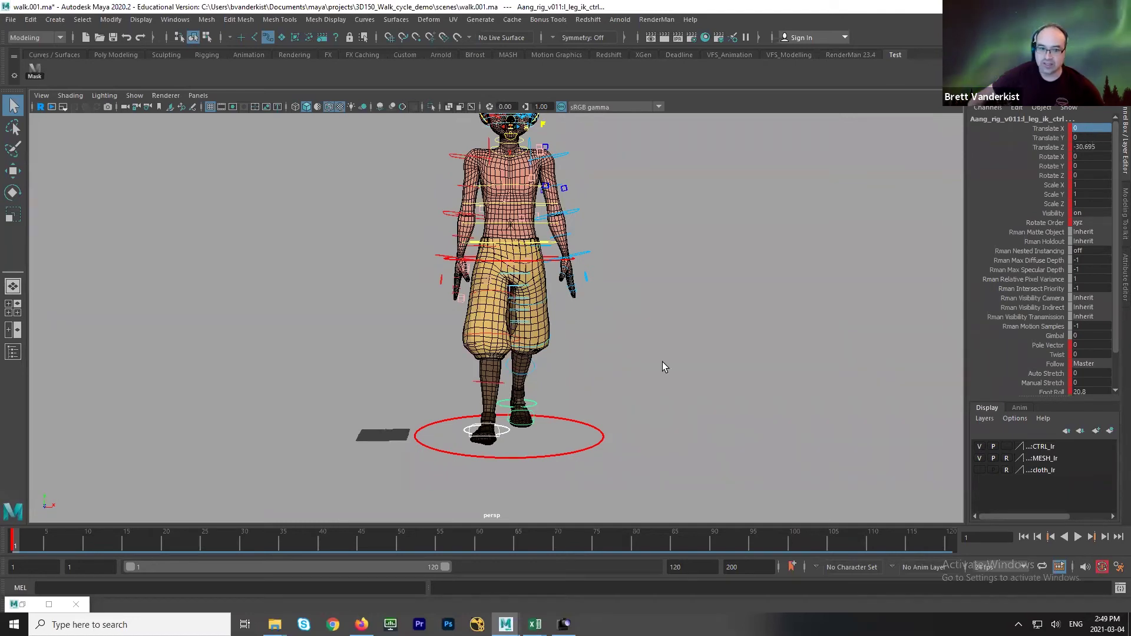
Try a Translate Z of 0 on both leg IK controls and undo the change.
click(1100, 146)
text(0)
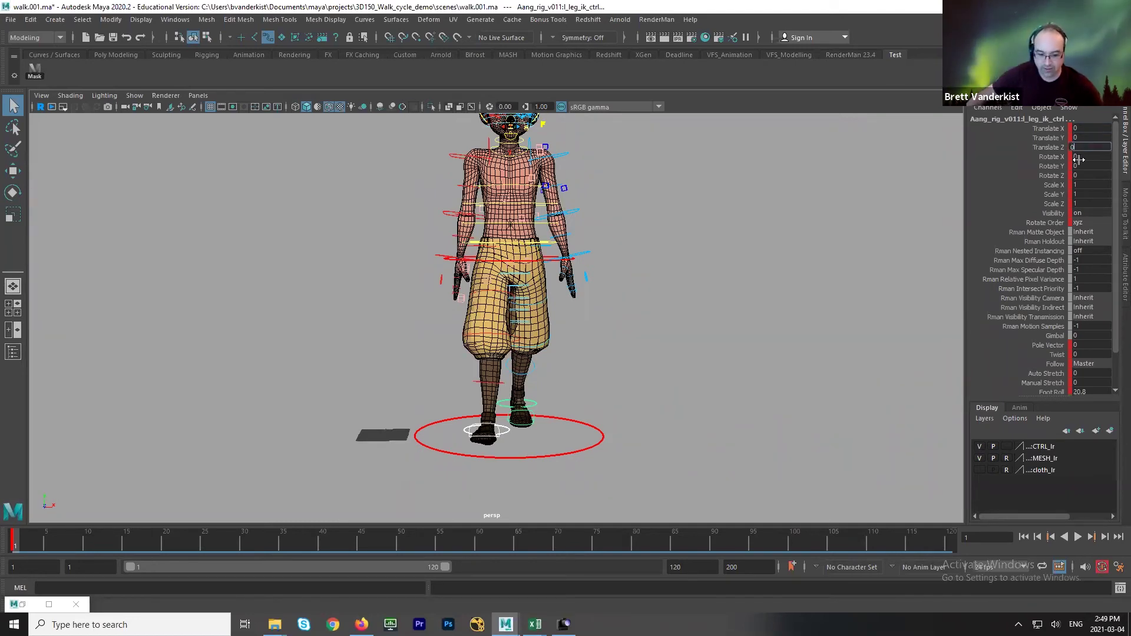
key(Return)
key(ctrl+z)
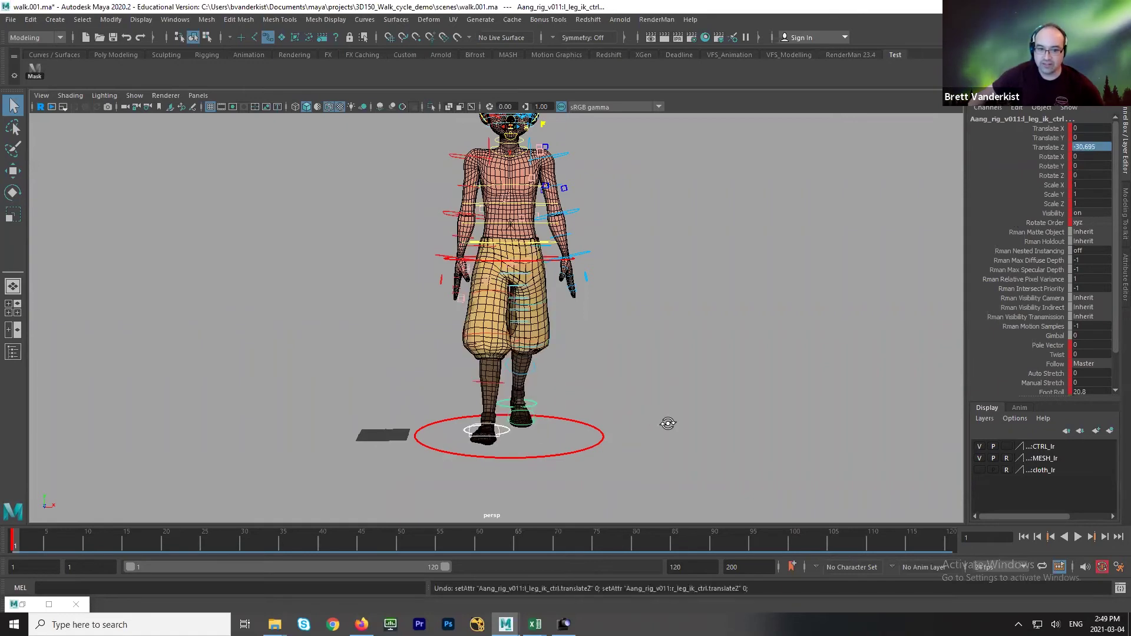
Move the right leg IK control inward toward the body's centre line, to a Translate X of about 6.5.
alt+drag(667, 424, 664, 436)
click(568, 437)
click(570, 419)
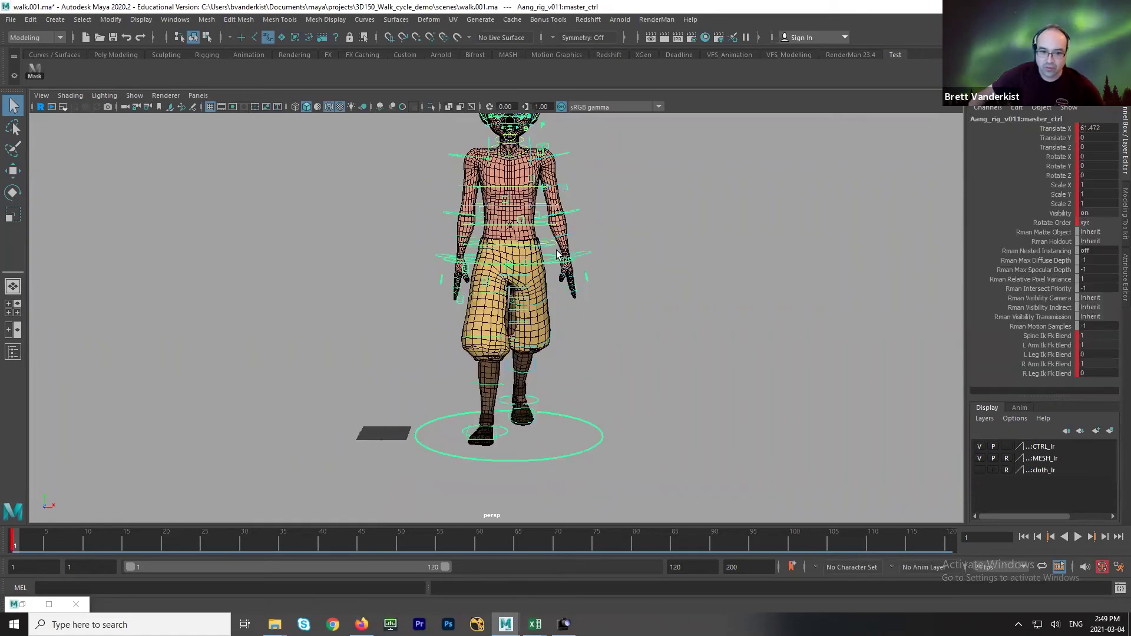
click(504, 433)
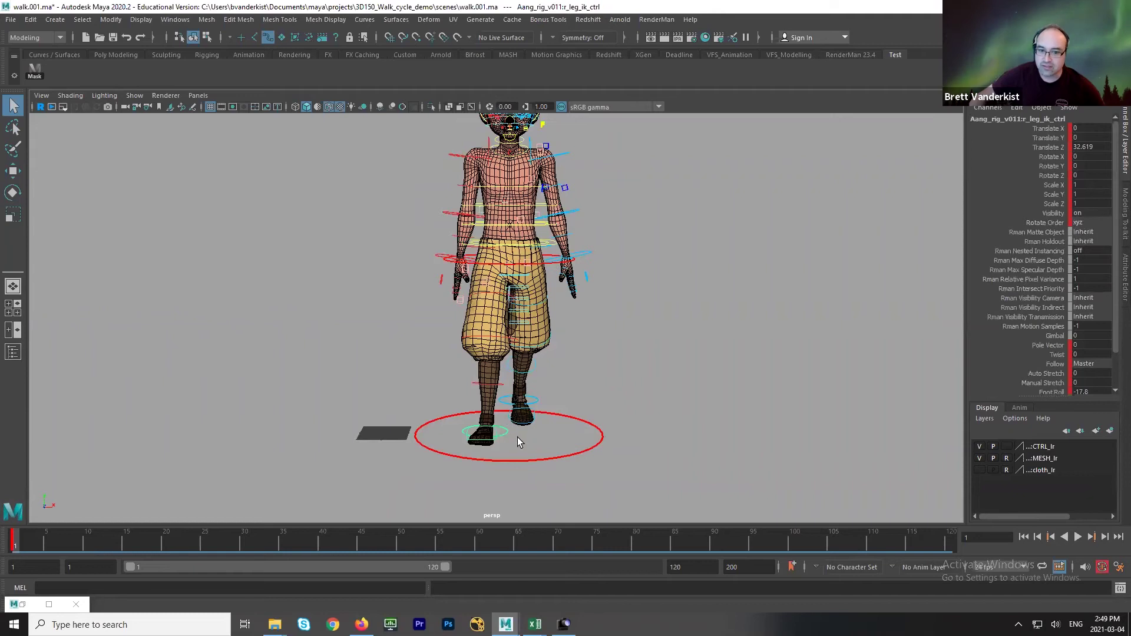
key(w)
drag(531, 434, 548, 433)
key(q)
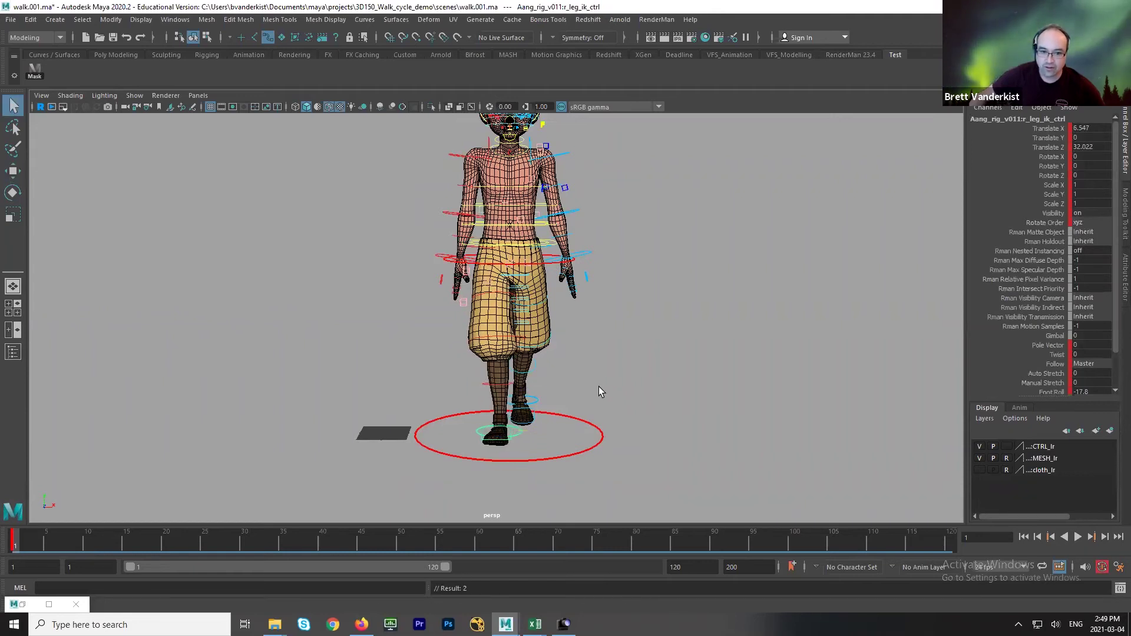
Move the right leg IK control slightly further inward, to a Translate X of about 7.9 and a Translate Z of about 31.9.
alt+drag(600, 391, 430, 352)
click(478, 425)
click(476, 423)
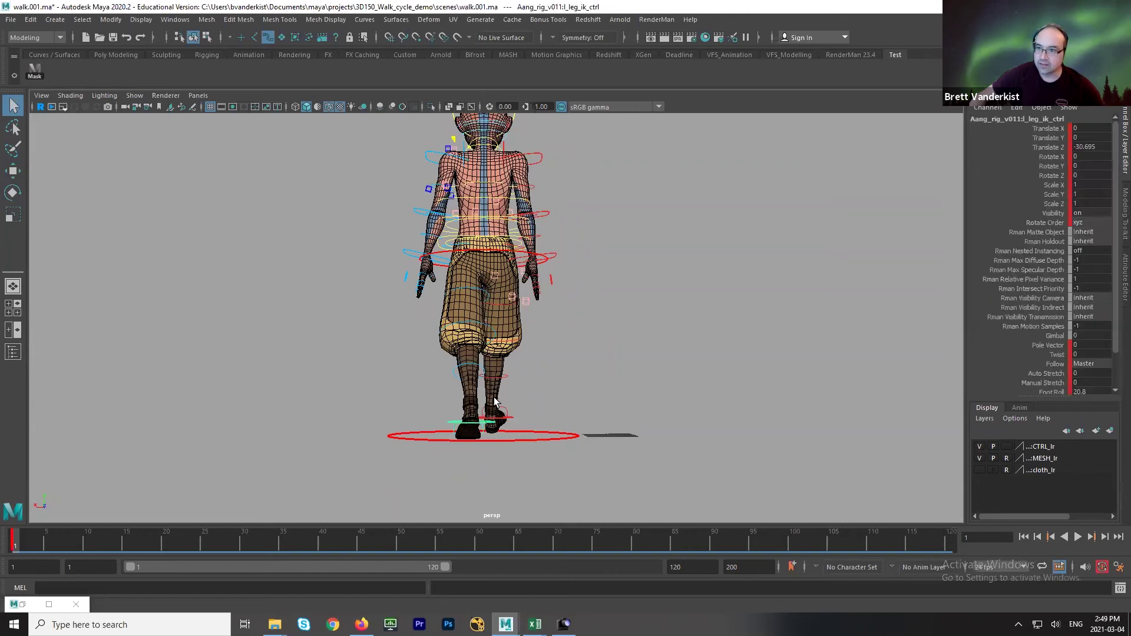
alt+drag(494, 398, 692, 442)
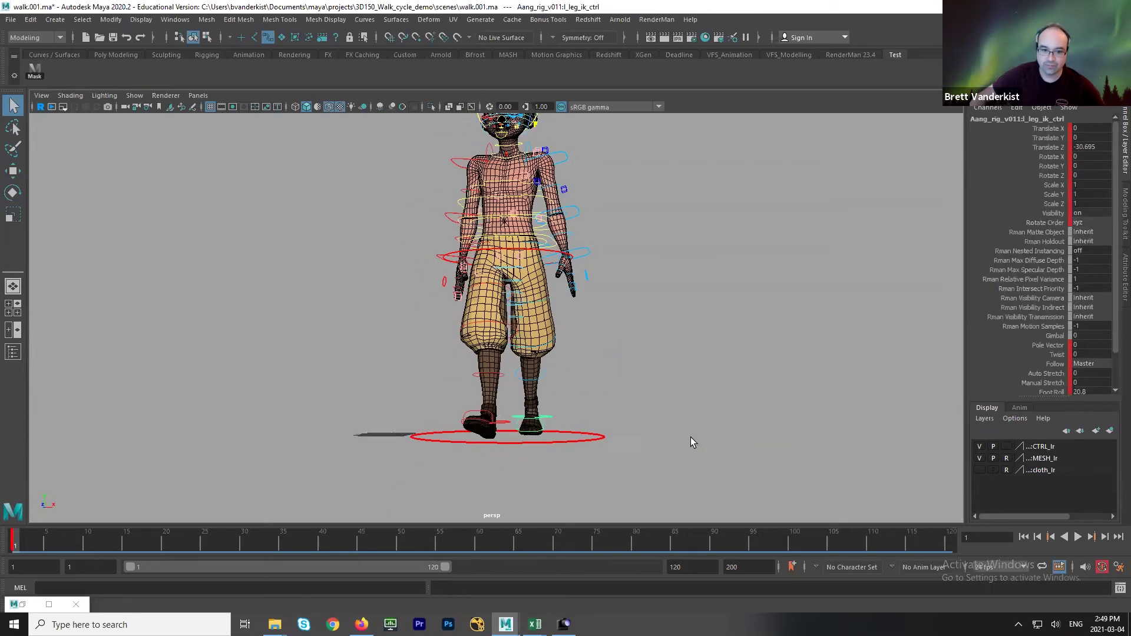
alt+drag(558, 394, 549, 426)
key(w)
click(517, 428)
key(q)
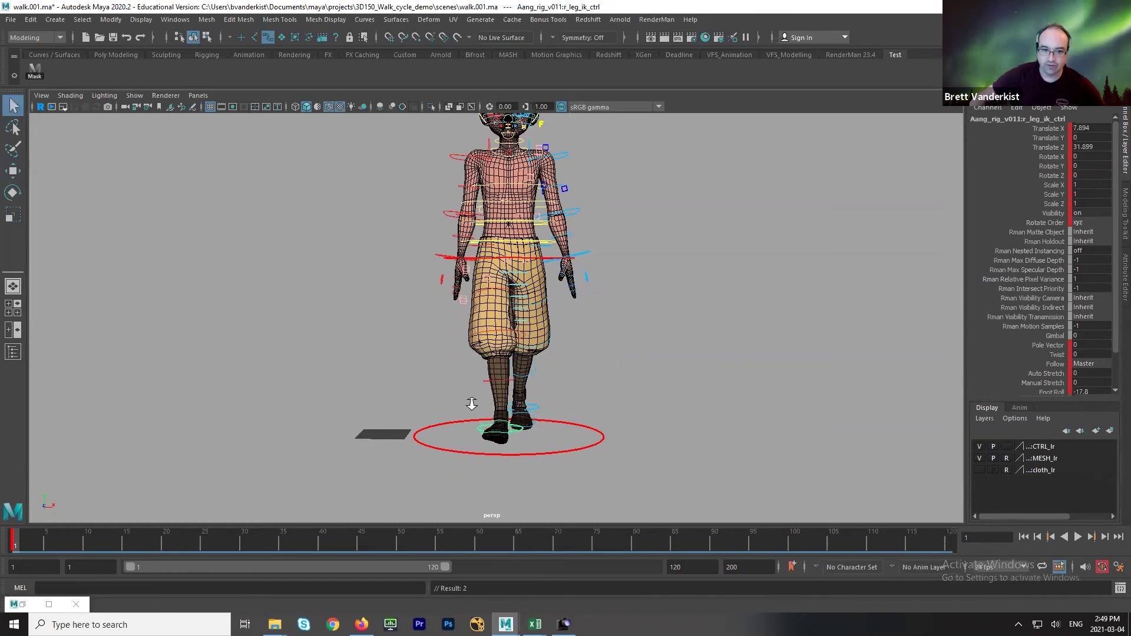
Examine the contact pose from the side and front, checking the body's centre-of-gravity control and the hips control.
alt+drag(472, 403, 647, 318)
click(557, 288)
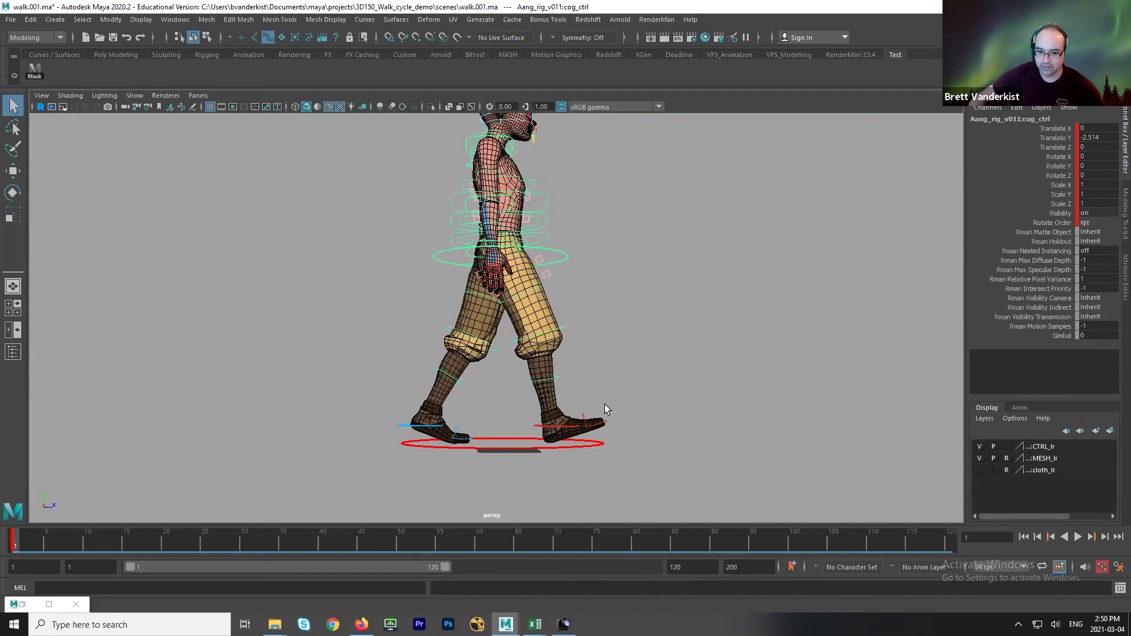
alt+drag(641, 359, 513, 296)
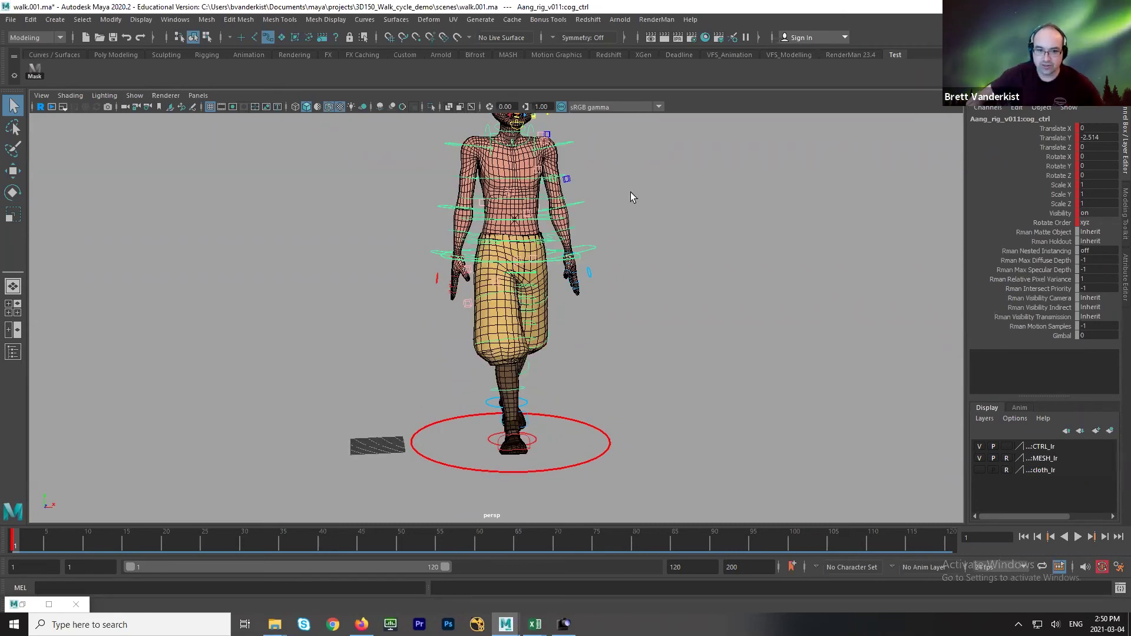
alt+drag(649, 270, 529, 284)
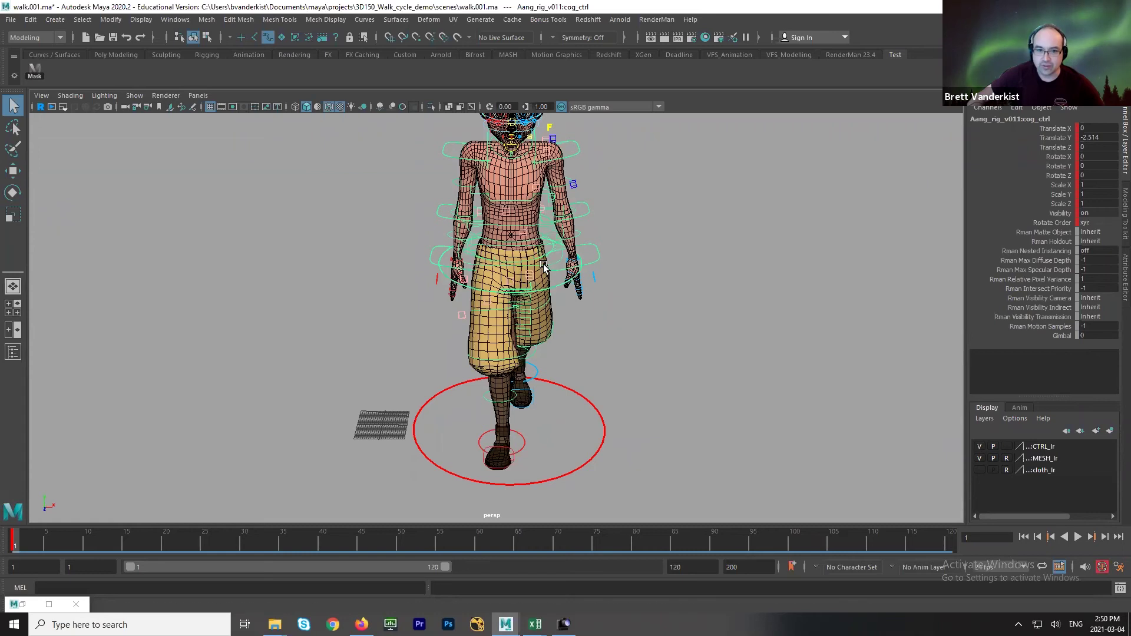
key(e)
key(q)
alt+right_drag(737, 212, 691, 301)
alt+drag(691, 301, 714, 299)
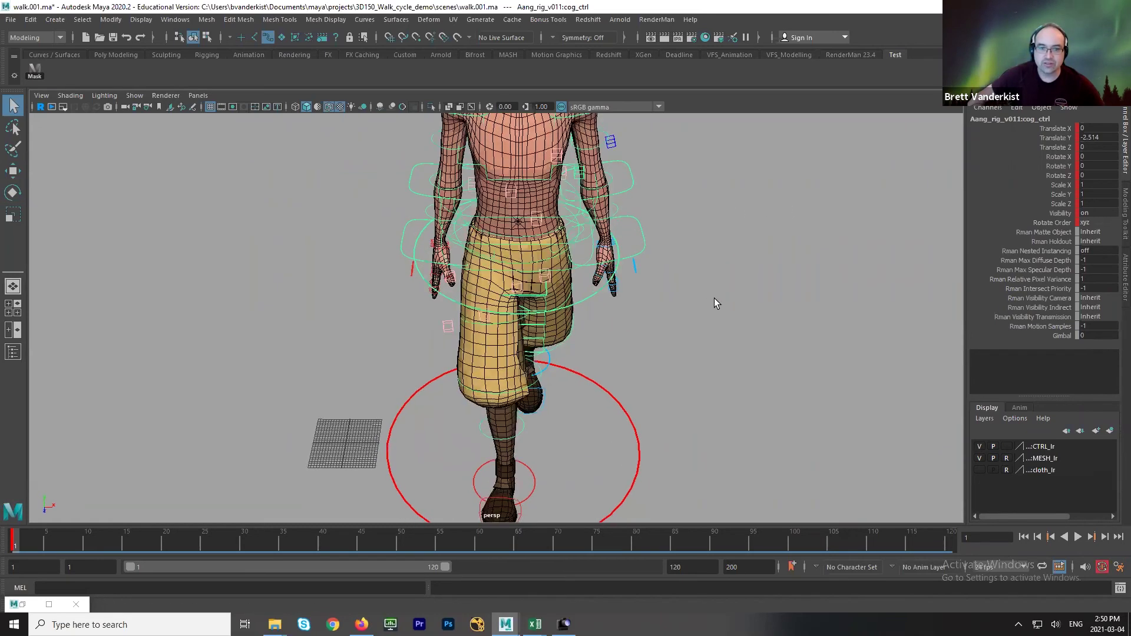
click(714, 304)
click(510, 269)
key(e)
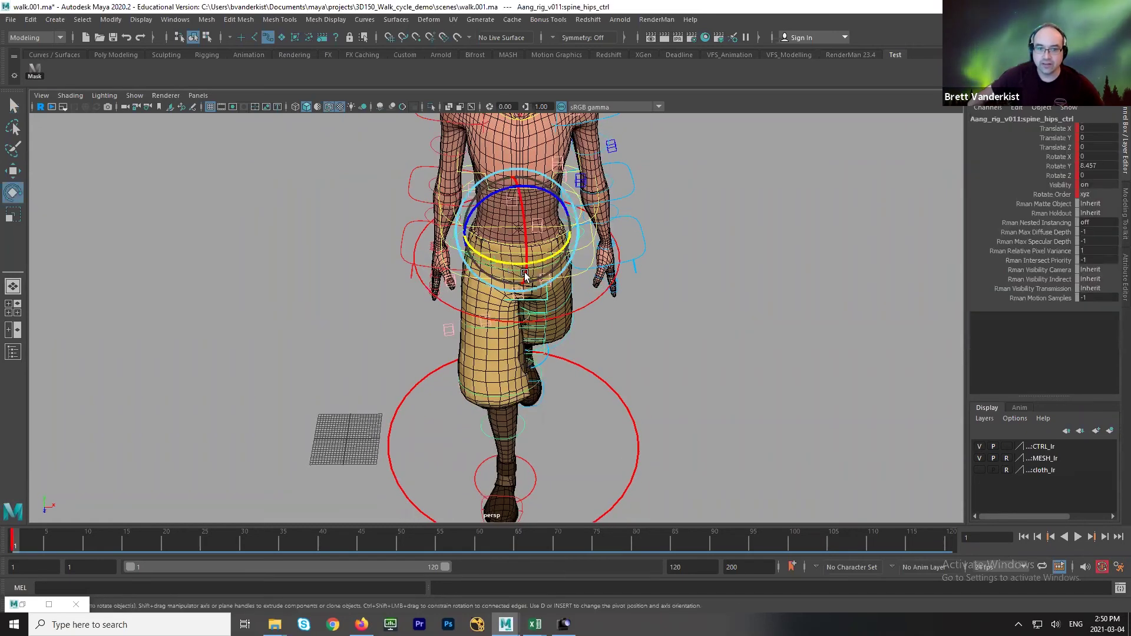
alt+drag(714, 335, 569, 326)
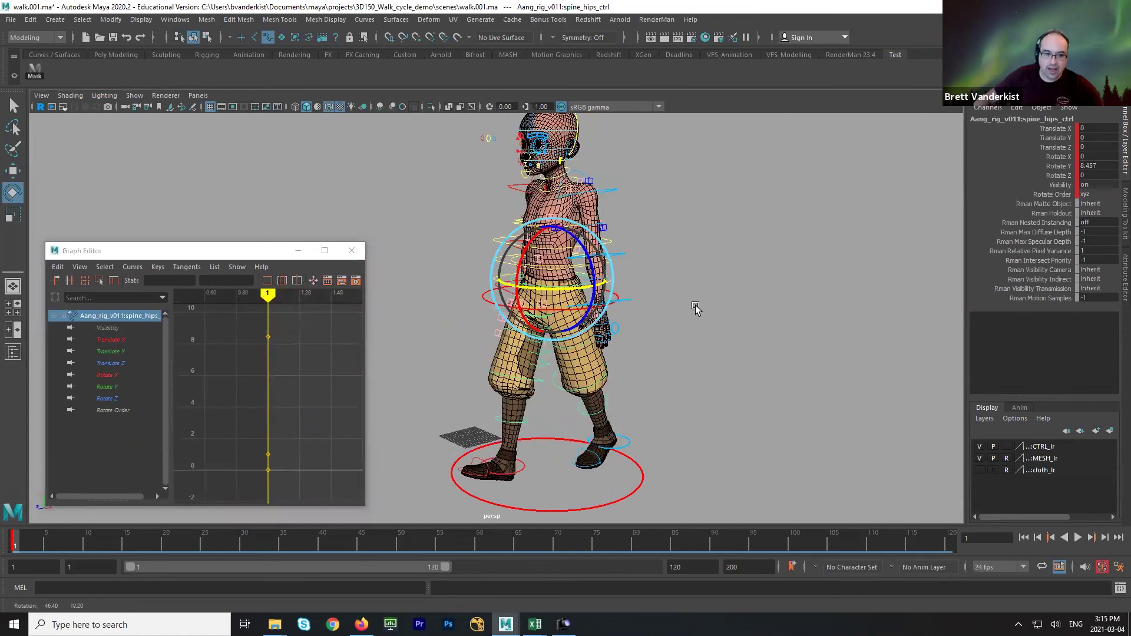
Select all of the rig's controls in a side view and set the animation end to frame 25.
alt+drag(696, 309, 653, 320)
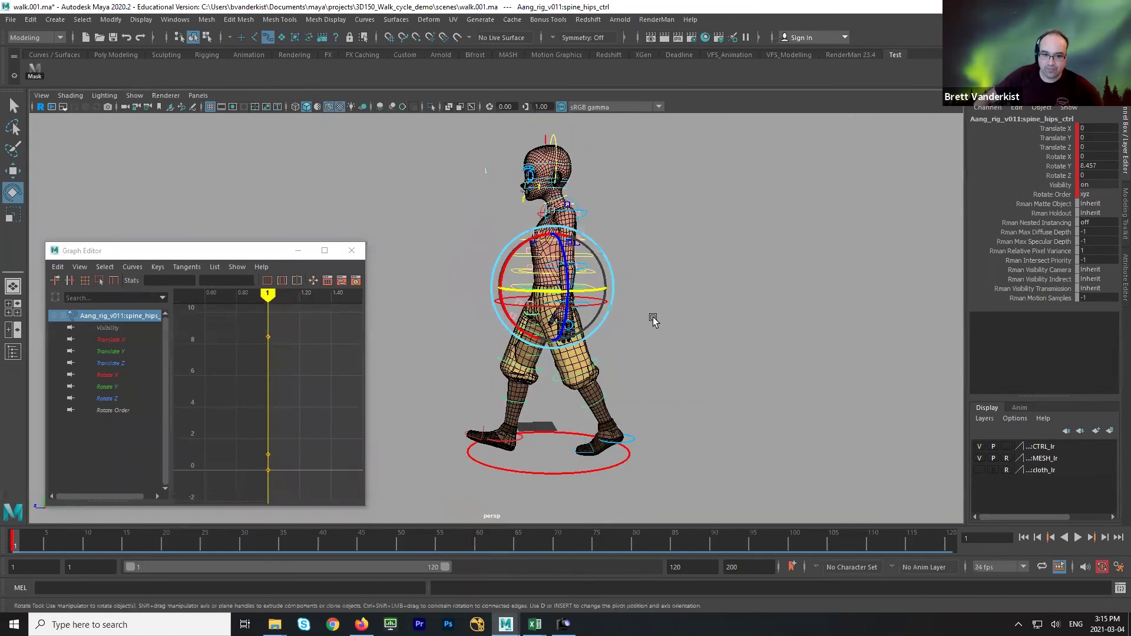
scroll(720, 356, down, 1)
alt+middle_drag(720, 356, 733, 391)
drag(437, 168, 690, 448)
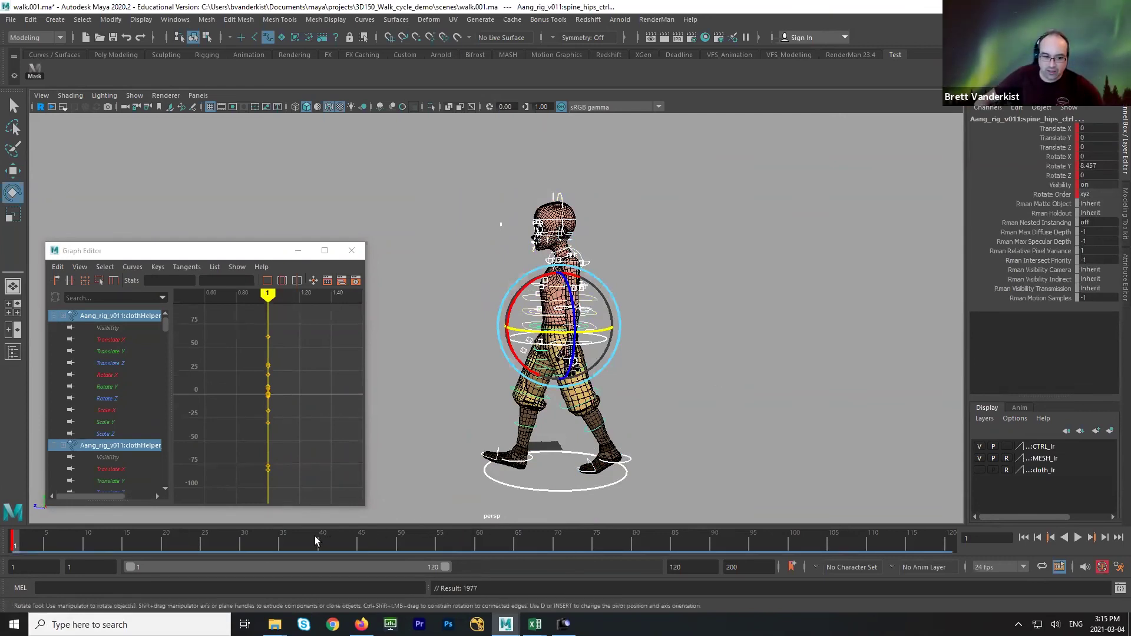
double_click(747, 567)
text(25)
key(Return)
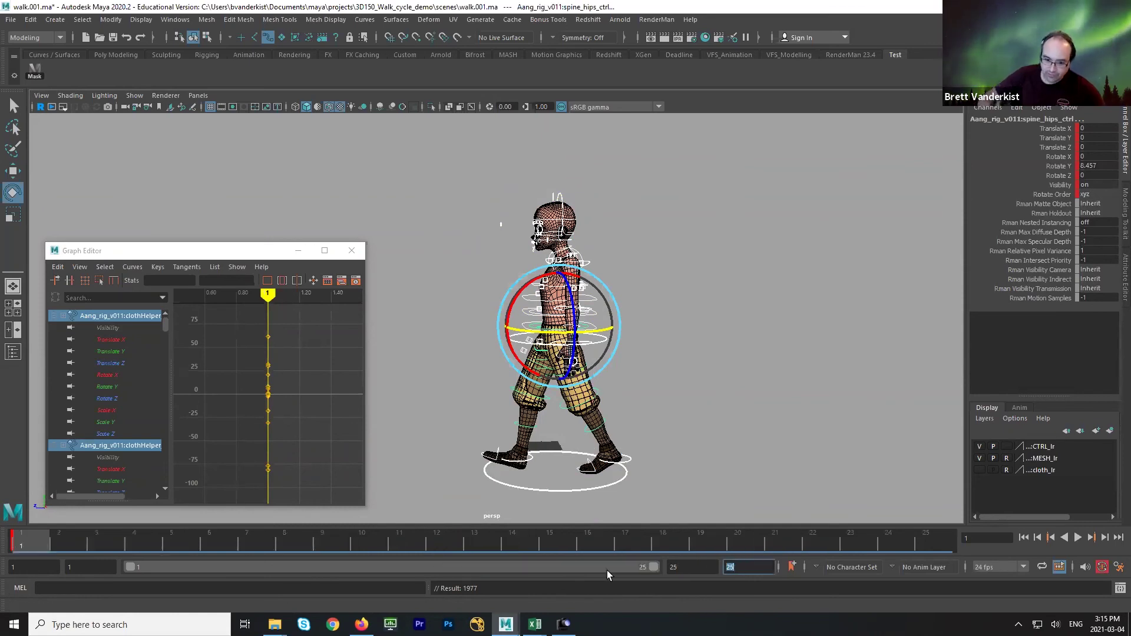
Set a key on all of the rig's controls at frame 25 and scrub between frames 1 and 25 to check the pose.
drag(912, 540, 938, 542)
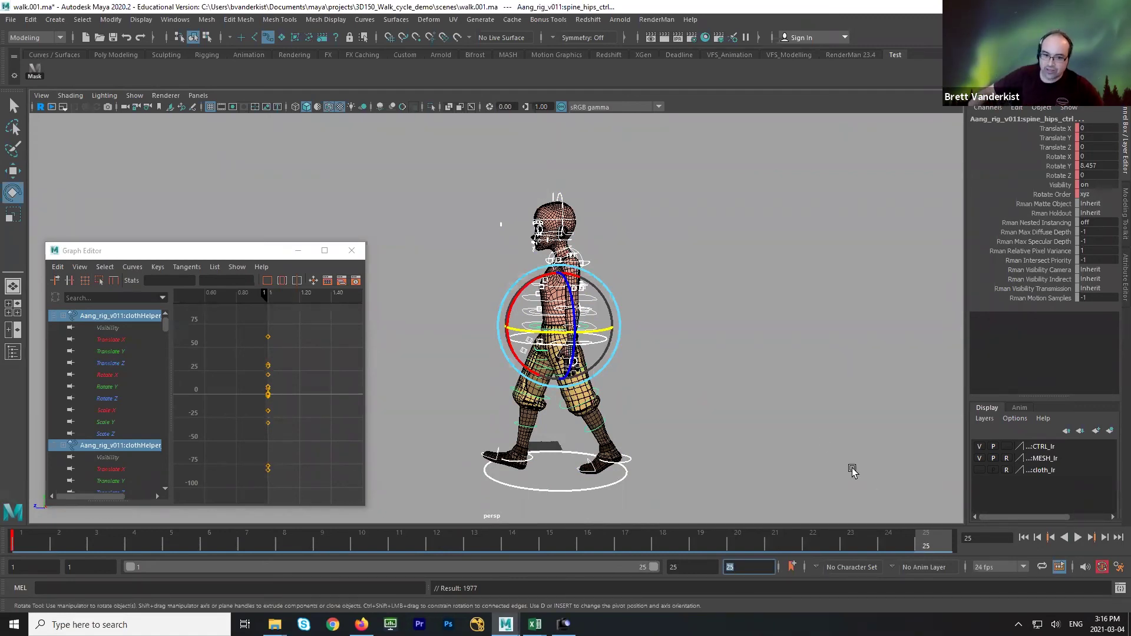
click(712, 296)
drag(425, 175, 698, 521)
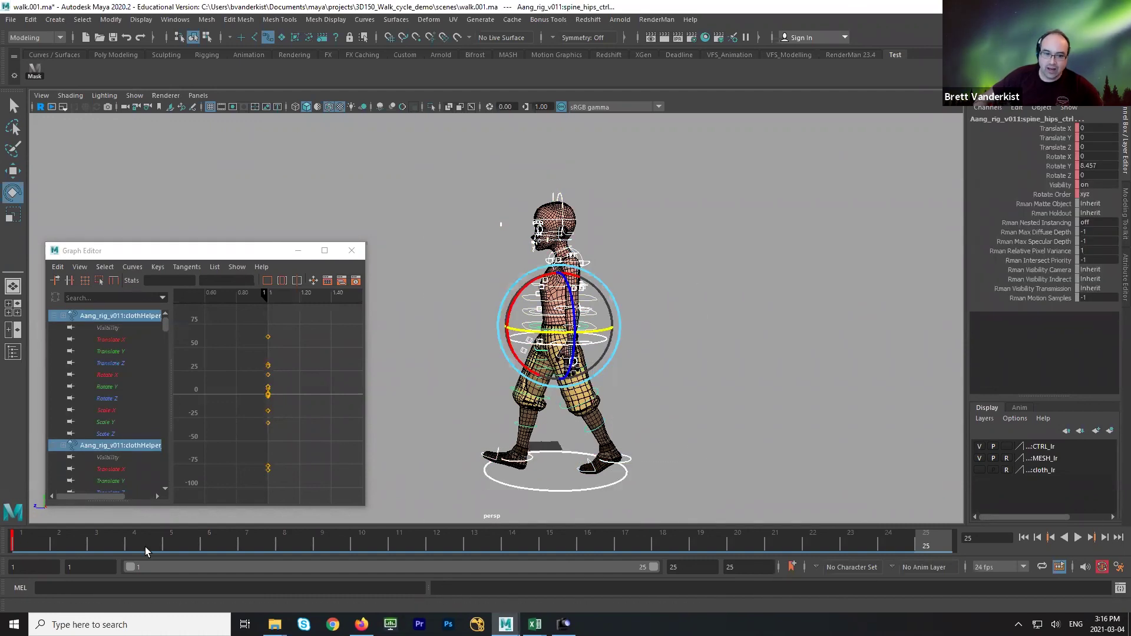
click(22, 541)
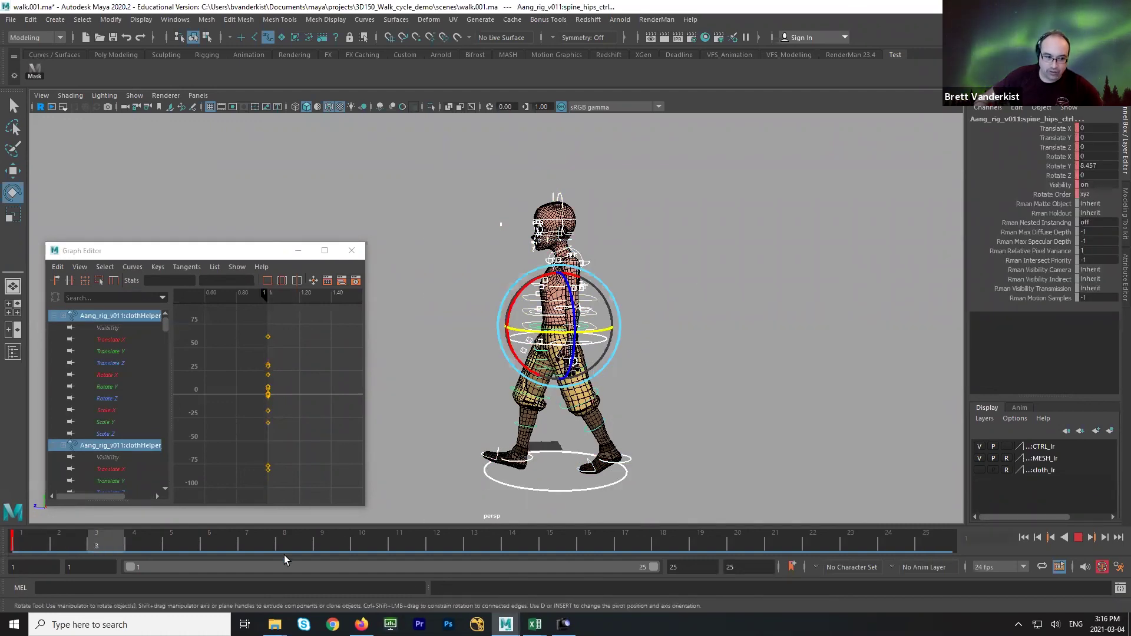
click(922, 542)
key(s)
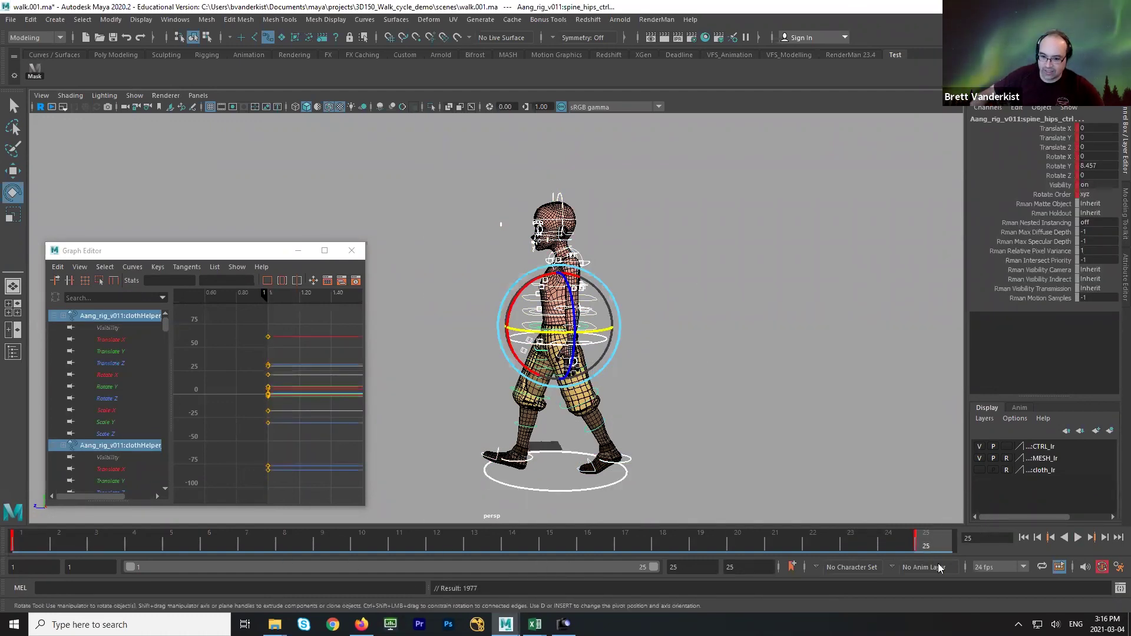
drag(25, 542, 936, 584)
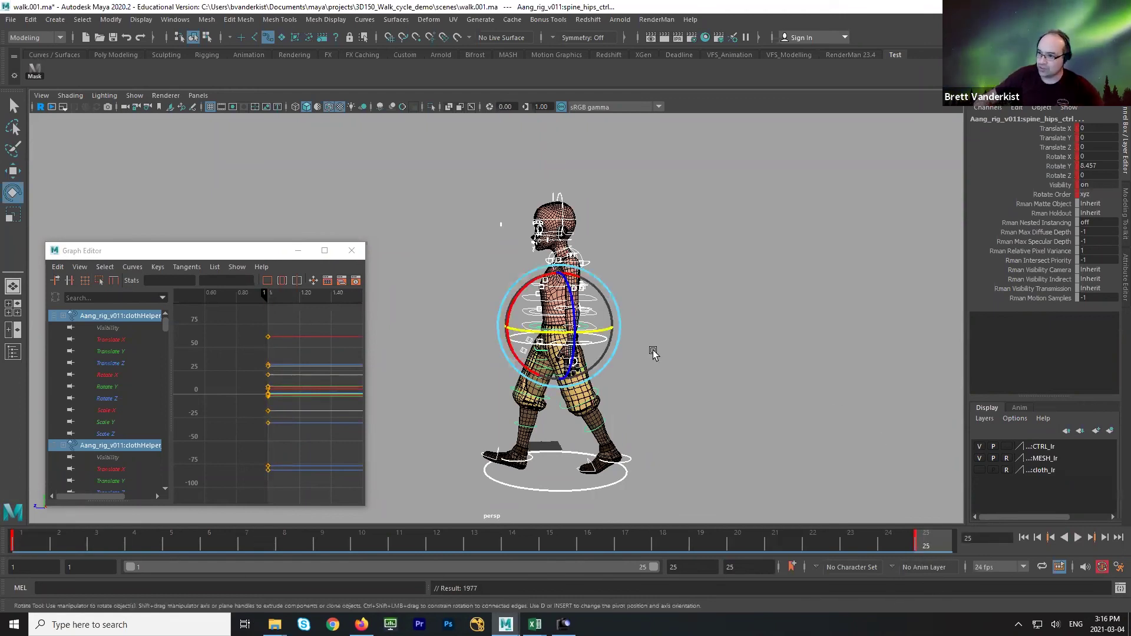